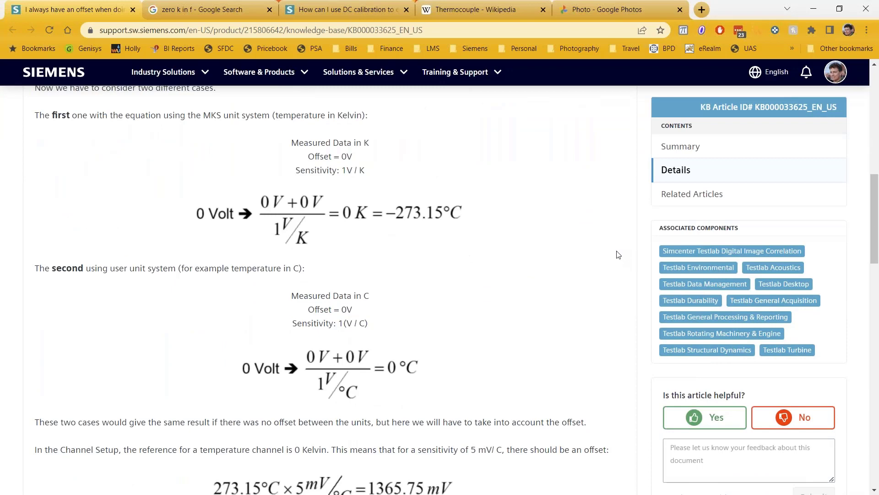
# - Read the article's Offset EU calculation for temperature channels and check the existing search result for zero kelvin in Fahrenheit
pyautogui.scroll(-1, 596, 274)
pyautogui.scroll(-1, 505, 323)
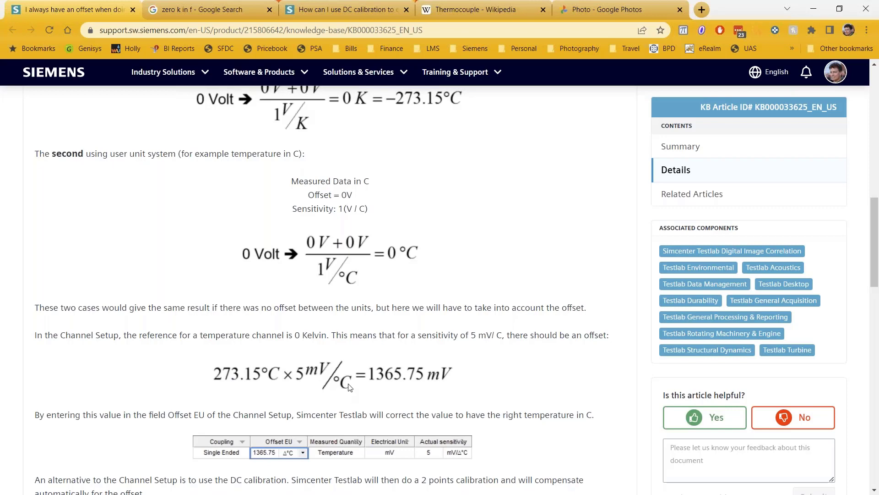
pyautogui.scroll(-2, 398, 349)
pyautogui.scroll(-1, 398, 349)
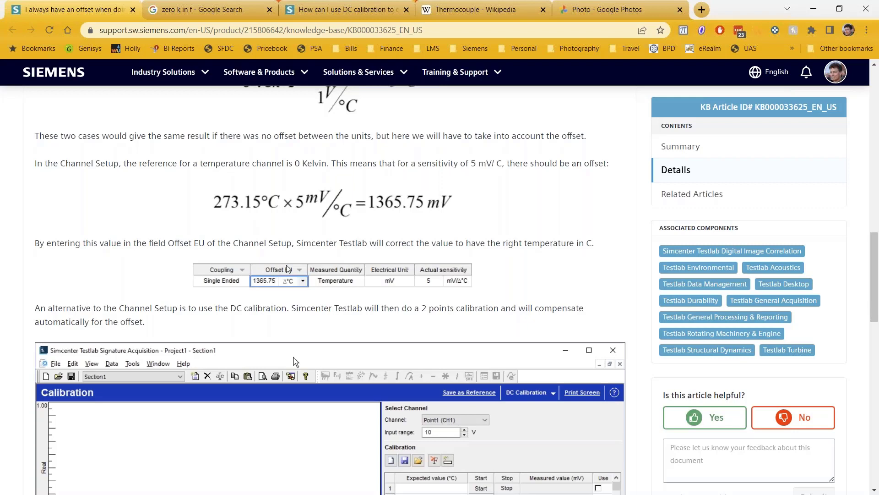
pyautogui.click(202, 10)
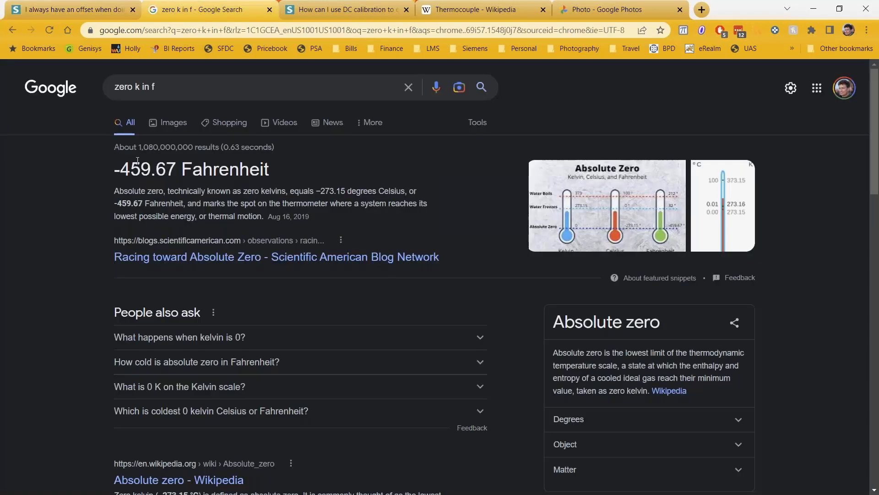
pyautogui.moveTo(121, 168); pyautogui.dragTo(150, 168)
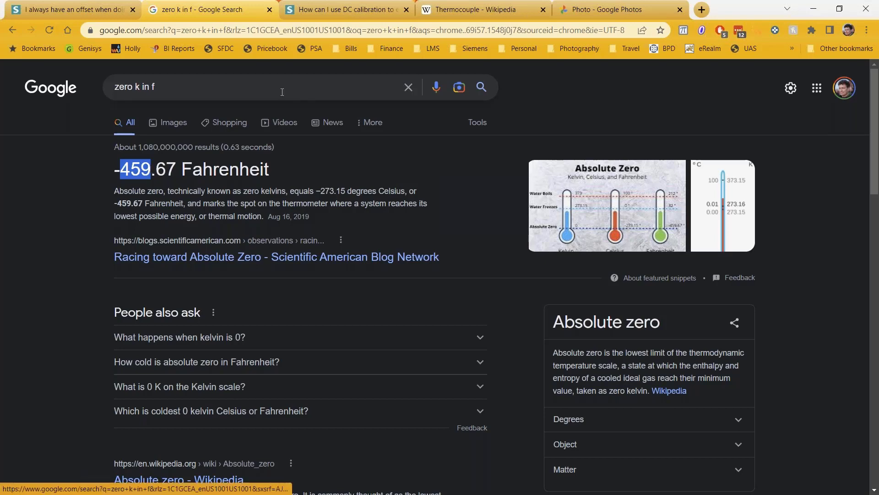
# - Read the support article on using DC calibration with calibration points from a table, through the .dcc file editing instructions
pyautogui.click(337, 10)
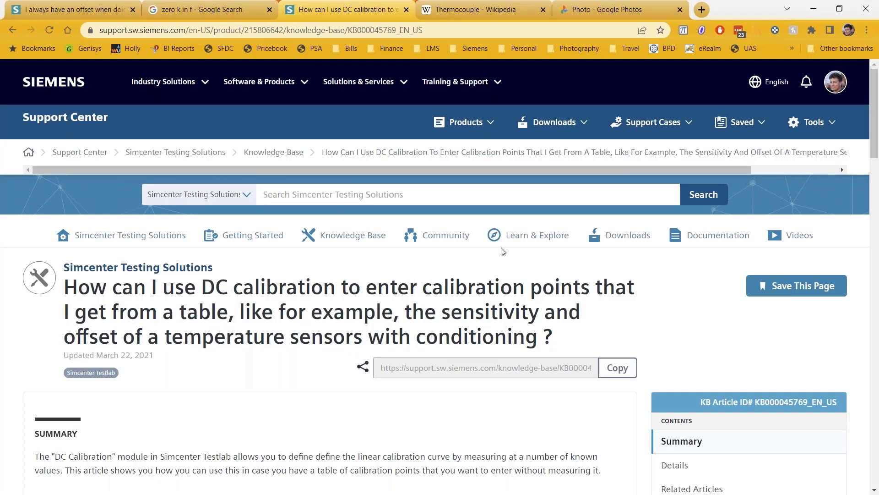
pyautogui.scroll(-3, 495, 272)
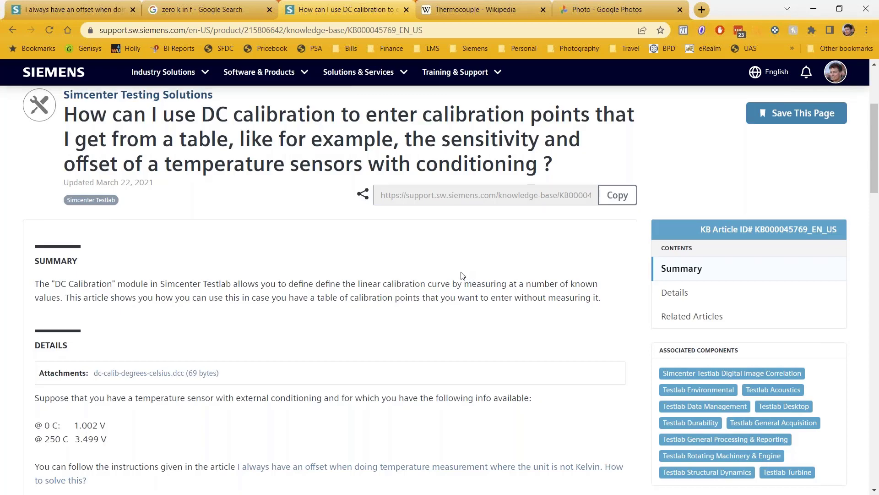
pyautogui.scroll(-3, 462, 275)
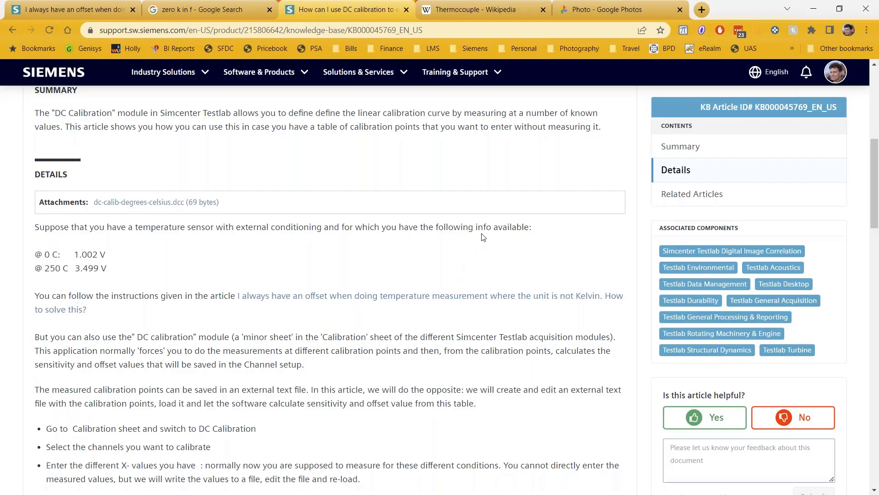
pyautogui.scroll(-8, 482, 237)
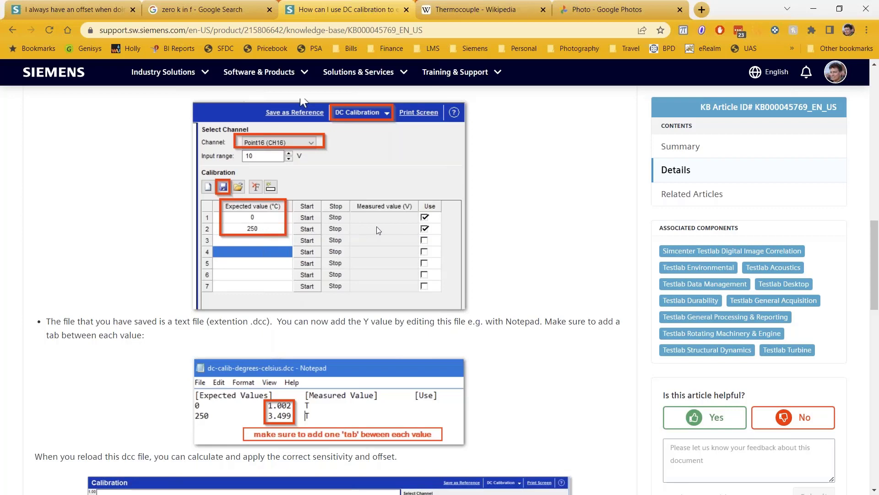
pyautogui.scroll(-3, 377, 226)
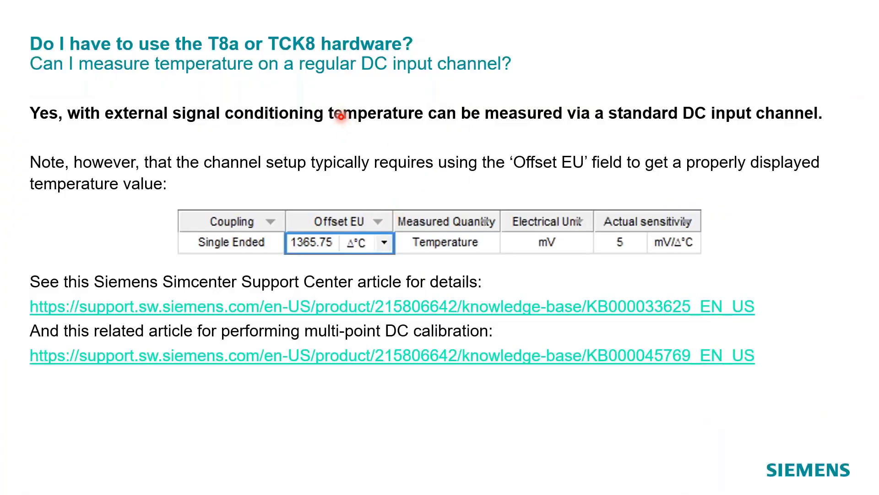
pyautogui.press('Right')
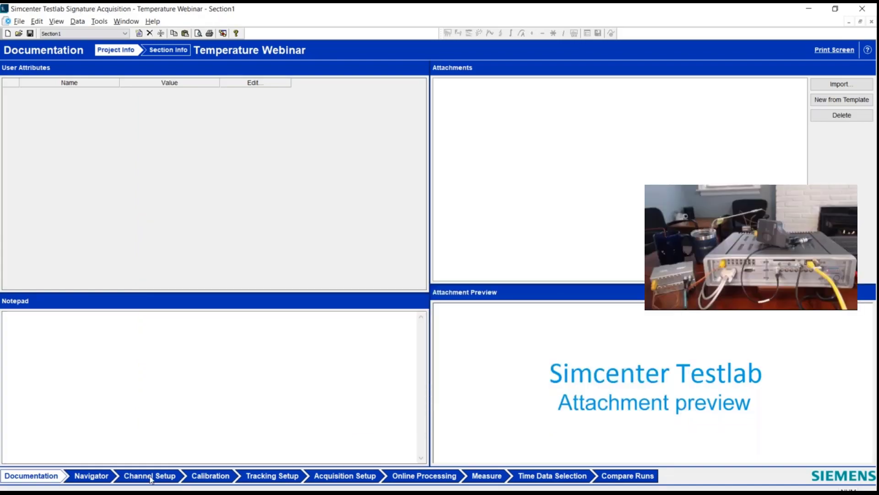
# - Switch to Channel Setup in Simcenter Testlab, view only the active channels, and restore the full channel list
pyautogui.click(149, 476)
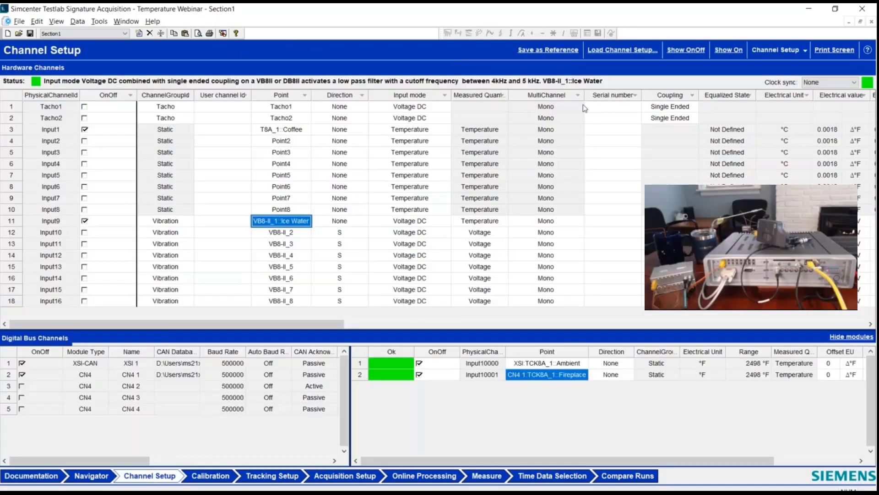
pyautogui.click(727, 50)
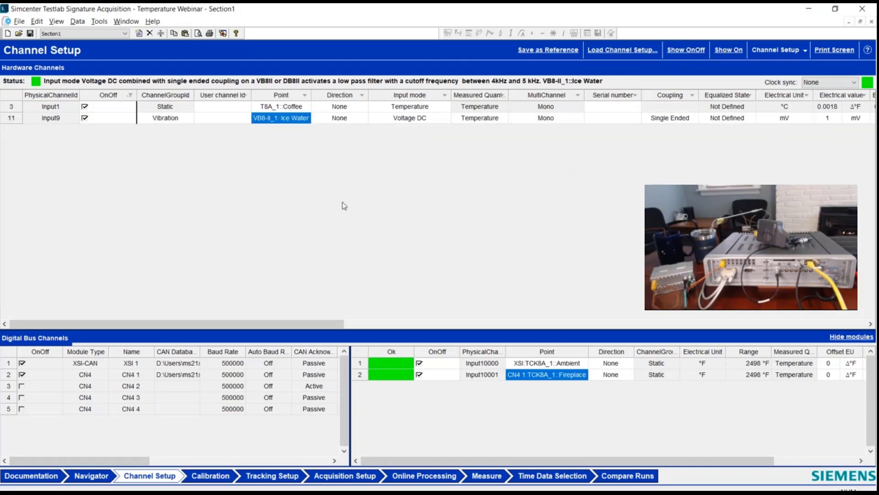
pyautogui.click(699, 51)
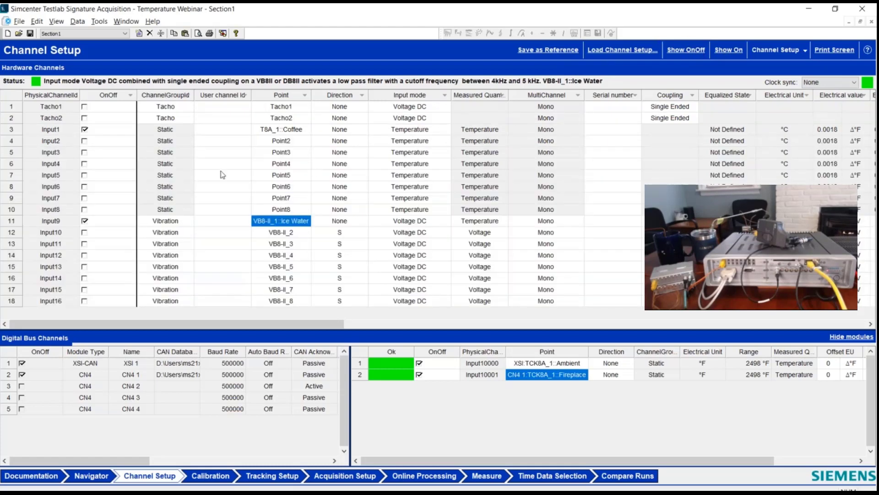
# - Examine the T8A coffee channel on Input1, checking its input mode options, measured quantity and electrical unit
pyautogui.click(11, 131)
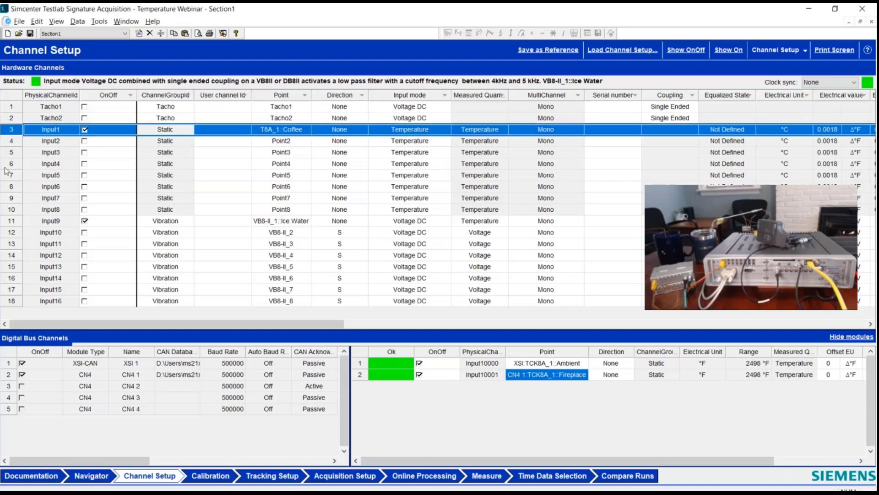
pyautogui.click(15, 209)
pyautogui.click(11, 131)
pyautogui.click(496, 131)
pyautogui.click(448, 131)
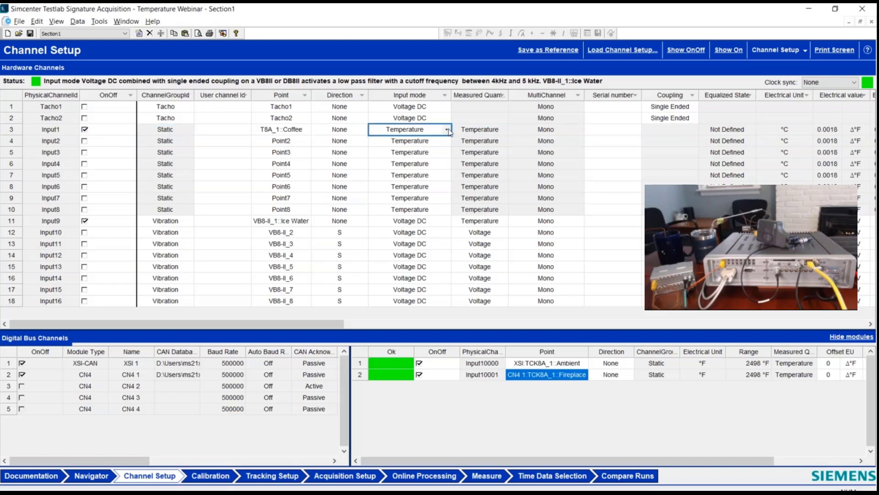
pyautogui.click(448, 131)
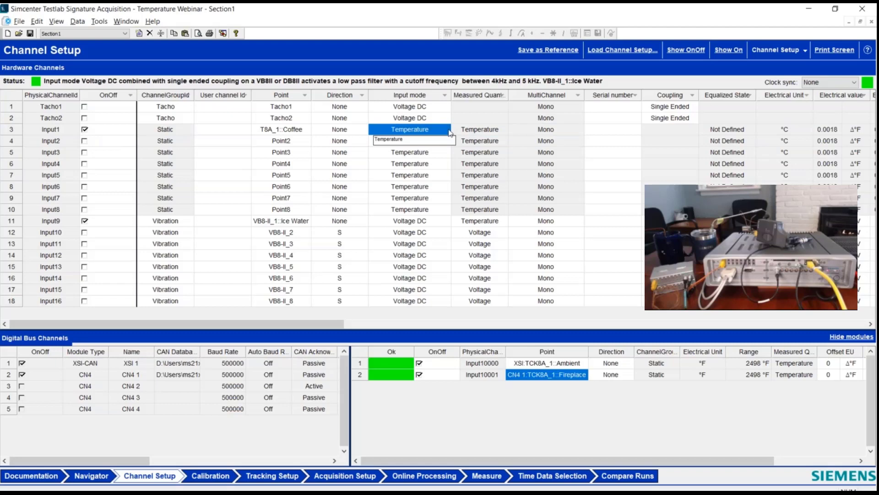
pyautogui.click(494, 133)
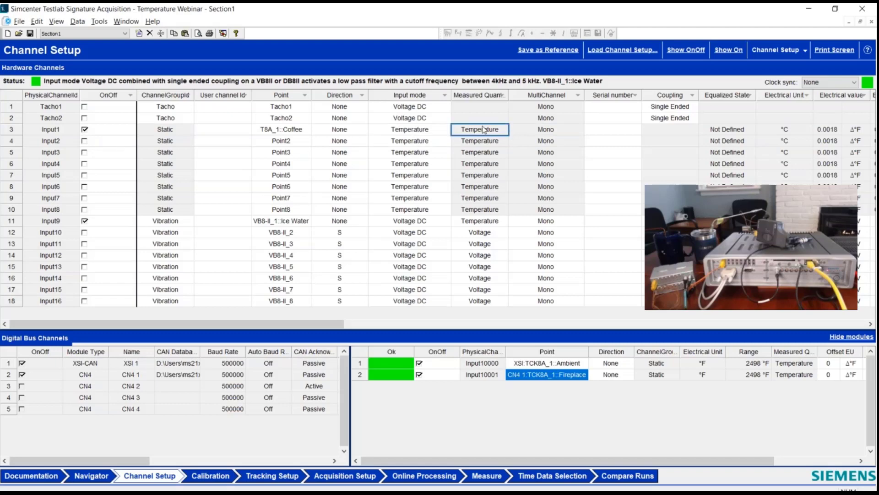
pyautogui.moveTo(506, 129); pyautogui.dragTo(545, 132)
pyautogui.moveTo(729, 132); pyautogui.dragTo(779, 132)
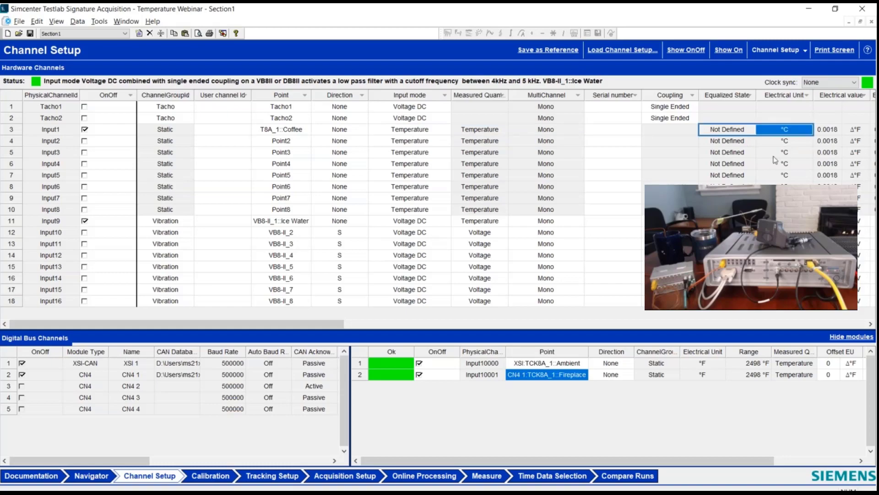
# - Inspect the available thermocouple types for the coffee channel on Input1, leaving the selection as it is
pyautogui.moveTo(334, 324); pyautogui.dragTo(745, 317)
pyautogui.click(509, 130)
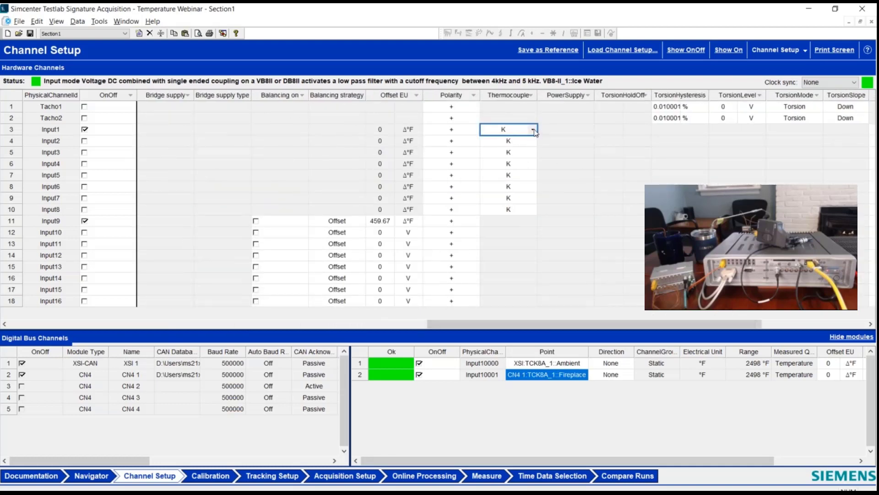
pyautogui.click(533, 130)
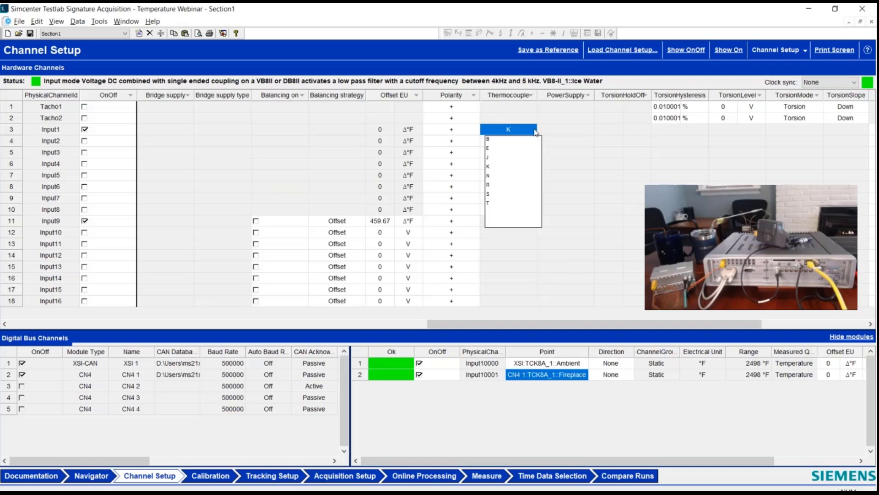
pyautogui.click(503, 129)
pyautogui.moveTo(430, 324); pyautogui.dragTo(12, 325)
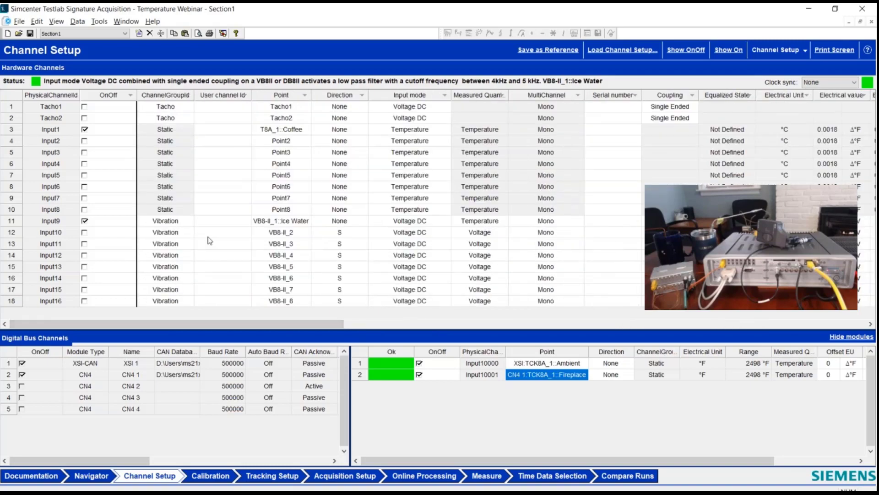
# - Examine the ice water channel on Input9, checking its available input modes and its measured quantity
pyautogui.click(13, 223)
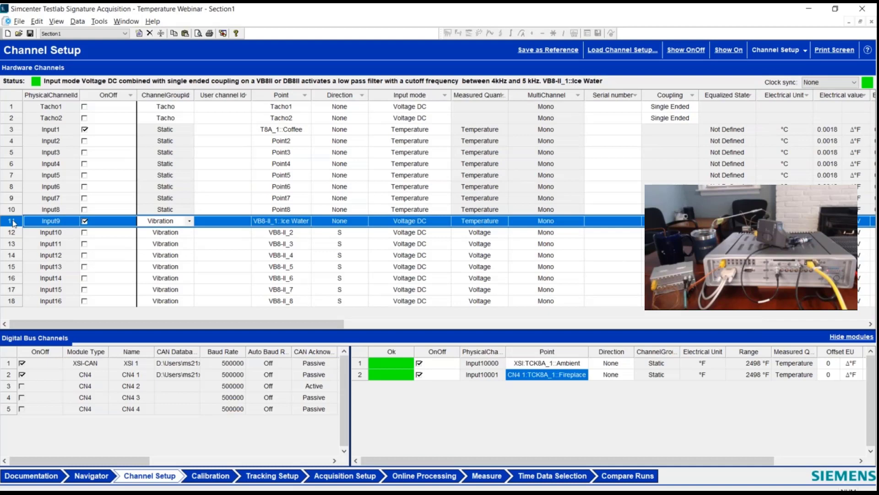
pyautogui.click(408, 223)
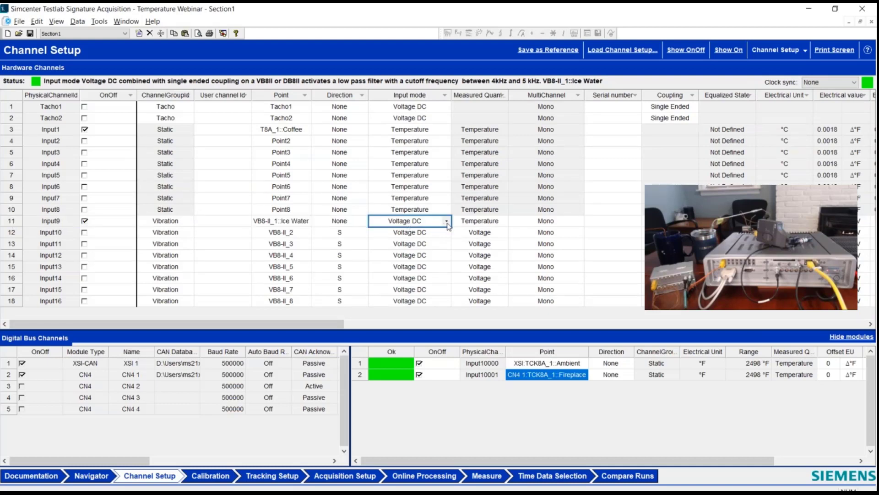
pyautogui.click(446, 222)
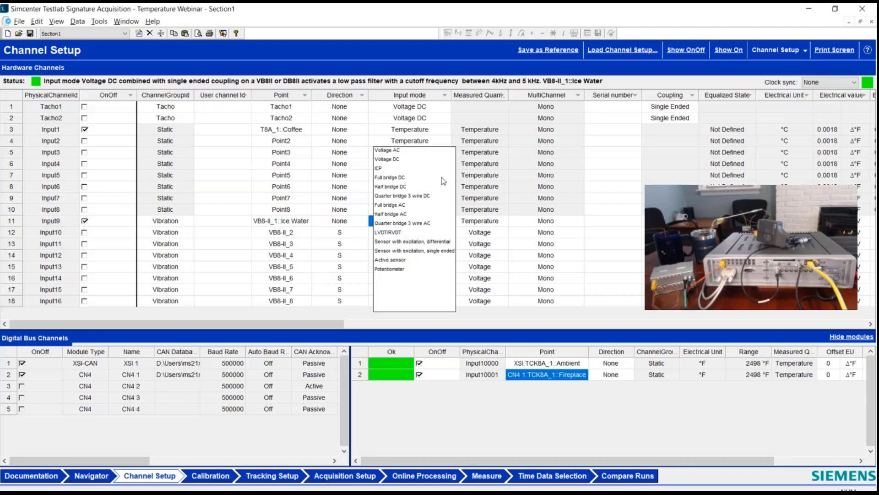
pyautogui.click(482, 222)
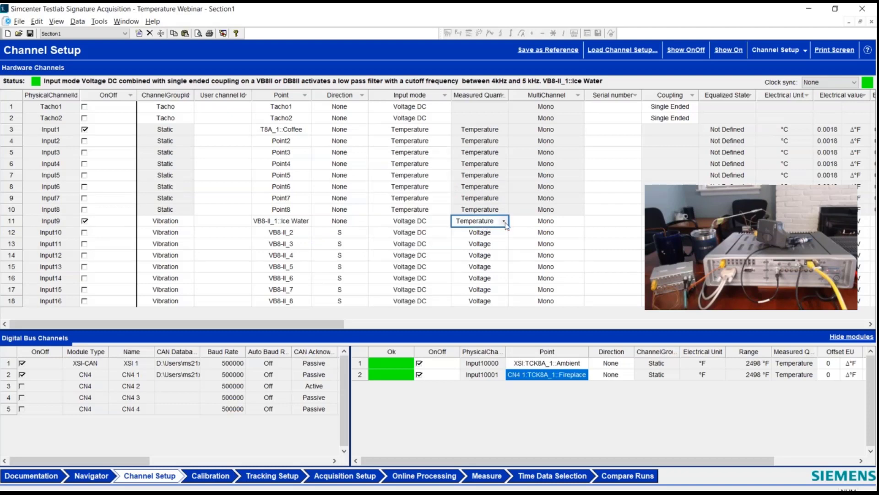
pyautogui.click(504, 221)
pyautogui.press('Tab')
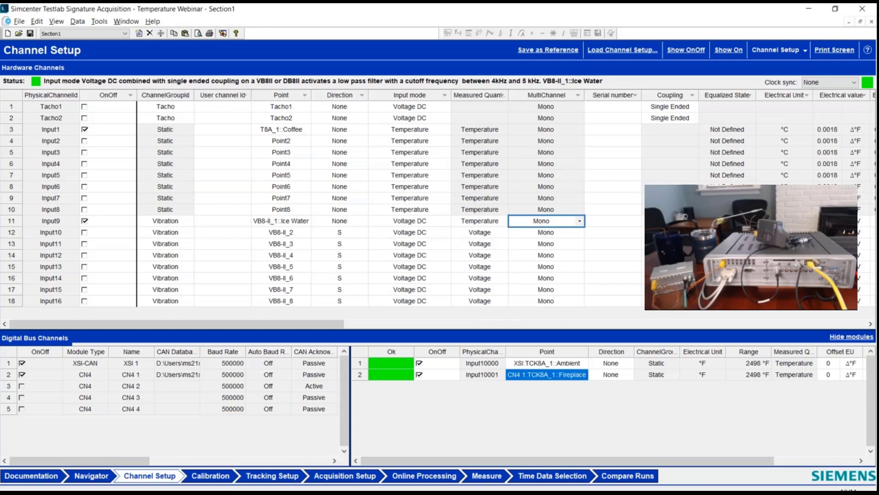
# - Check the Offset EU value and the actual sensitivity unit options for the ice water channel on Input9
pyautogui.moveTo(330, 321); pyautogui.dragTo(664, 324)
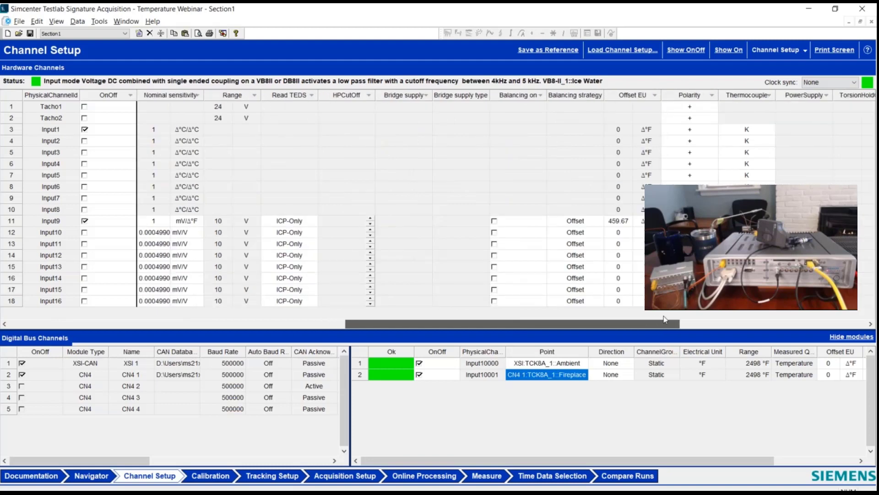
pyautogui.click(619, 222)
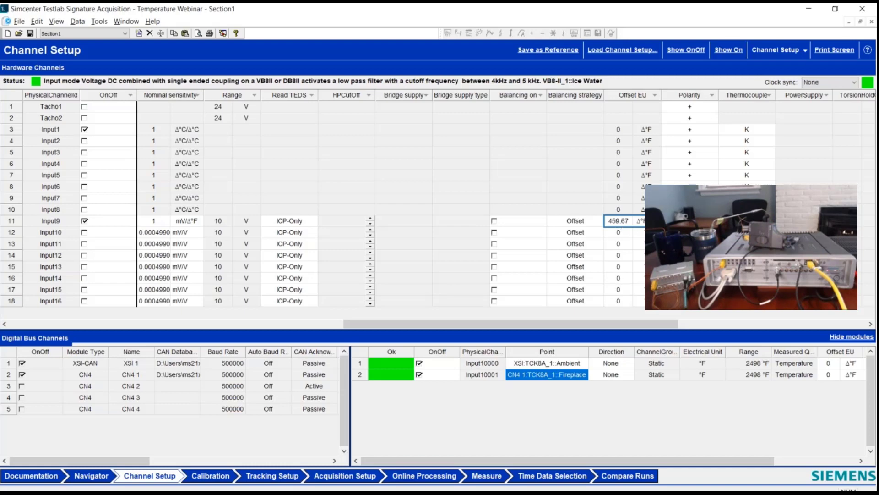
pyautogui.moveTo(503, 321); pyautogui.dragTo(356, 324)
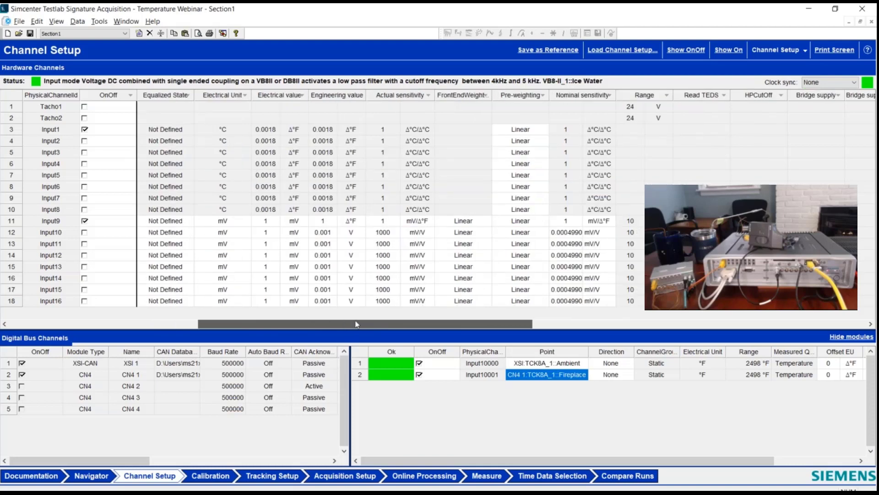
pyautogui.click(421, 225)
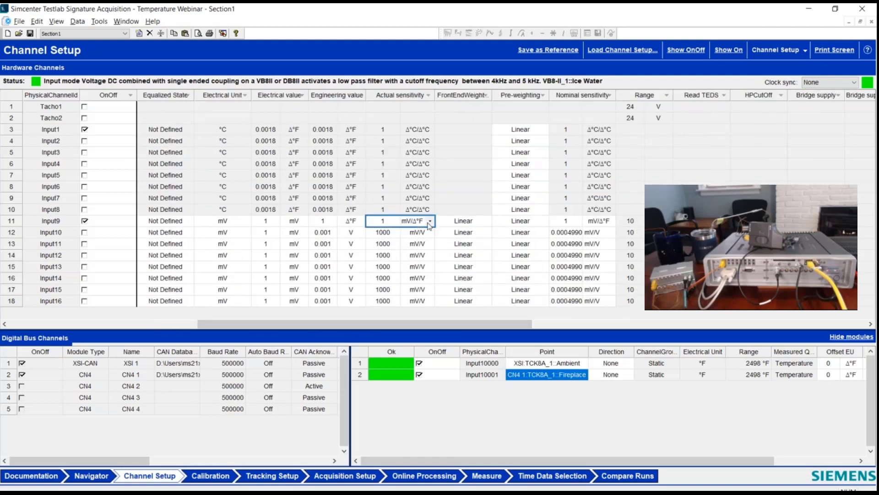
pyautogui.click(428, 222)
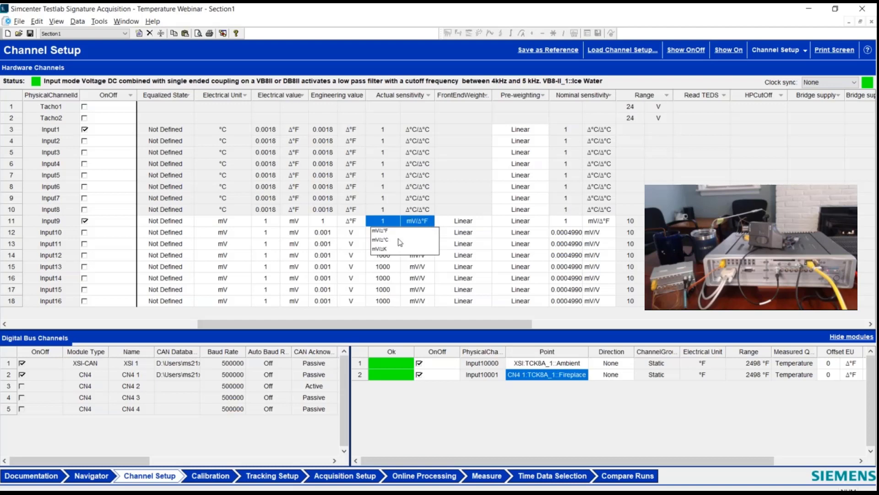
pyautogui.click(425, 223)
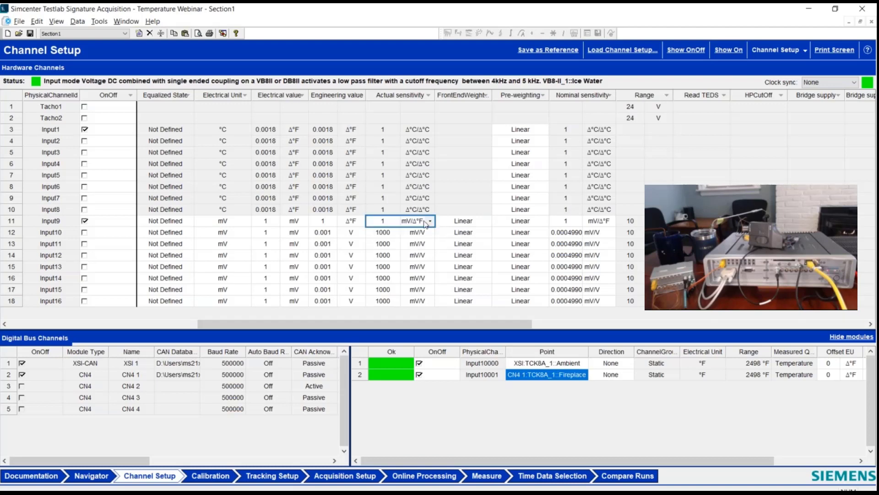
# - Switch the coupling of the ice water channel on Input9 between Differential and Single Ended, finishing on Single Ended
pyautogui.moveTo(351, 325); pyautogui.dragTo(179, 341)
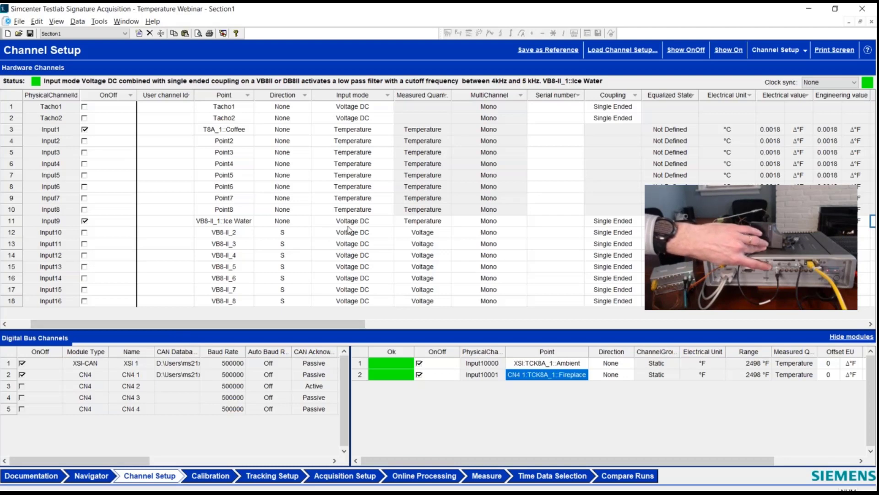
pyautogui.click(611, 223)
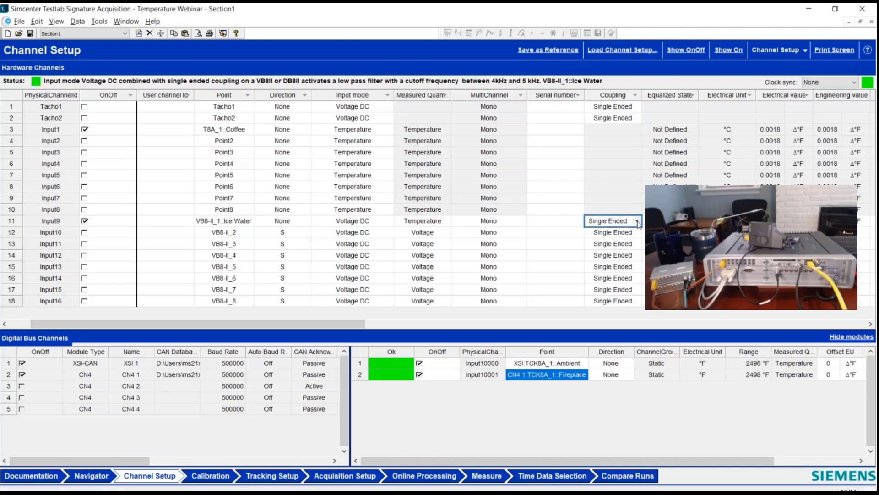
pyautogui.click(639, 224)
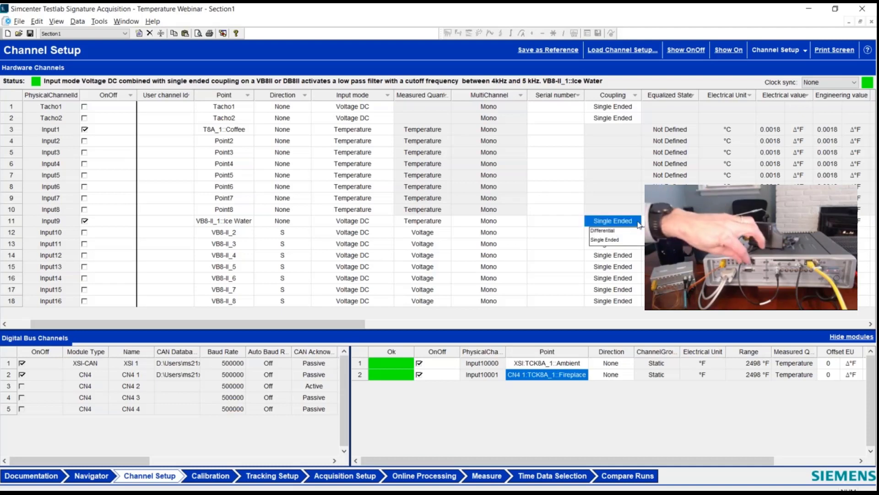
pyautogui.click(609, 231)
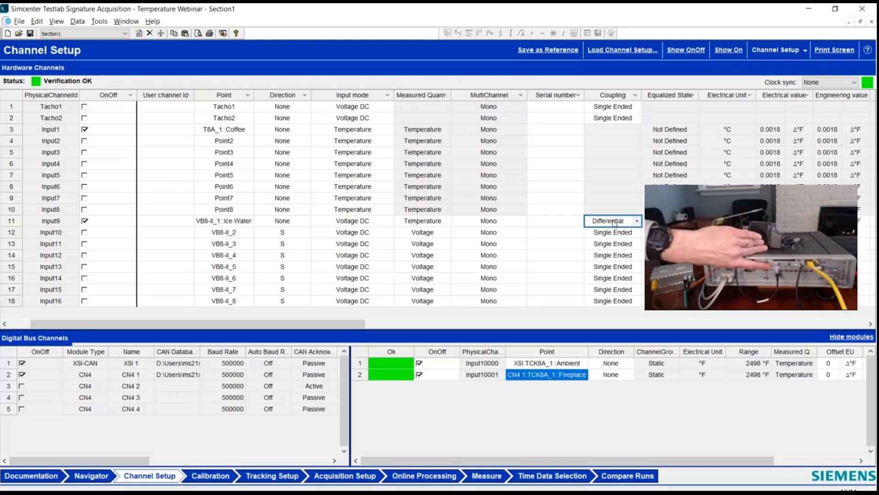
pyautogui.click(637, 221)
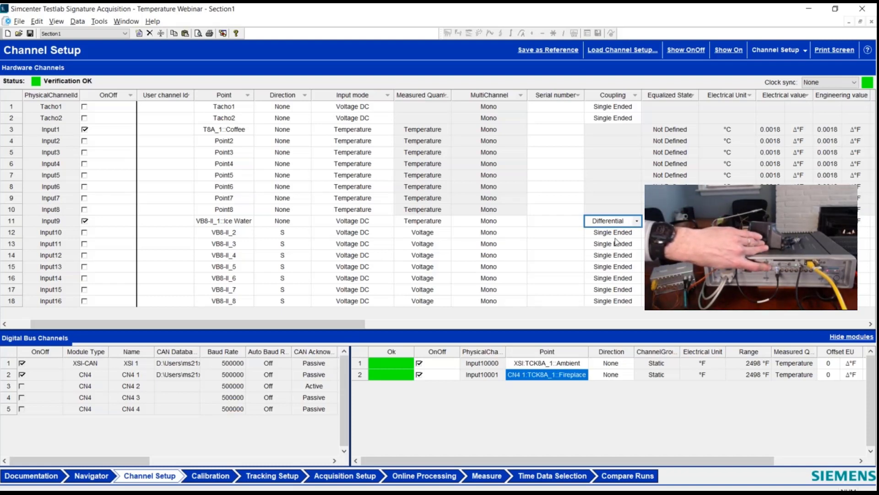
pyautogui.click(618, 227)
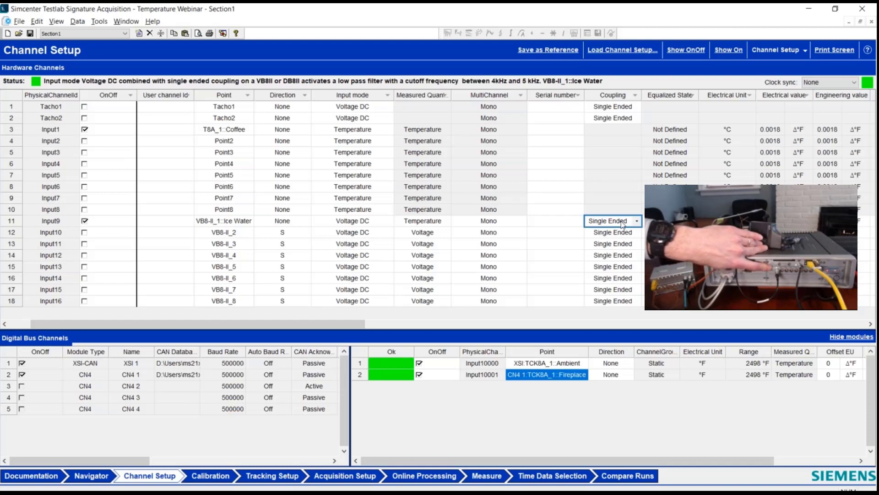
pyautogui.click(636, 223)
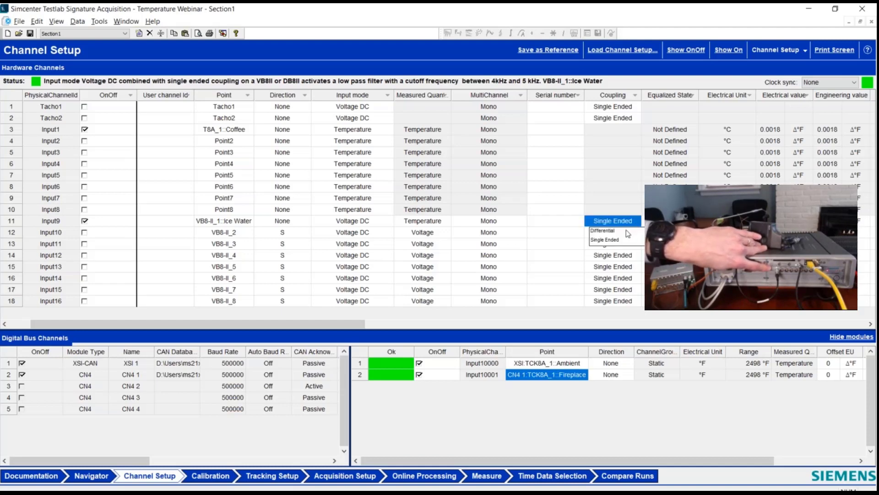
pyautogui.click(624, 232)
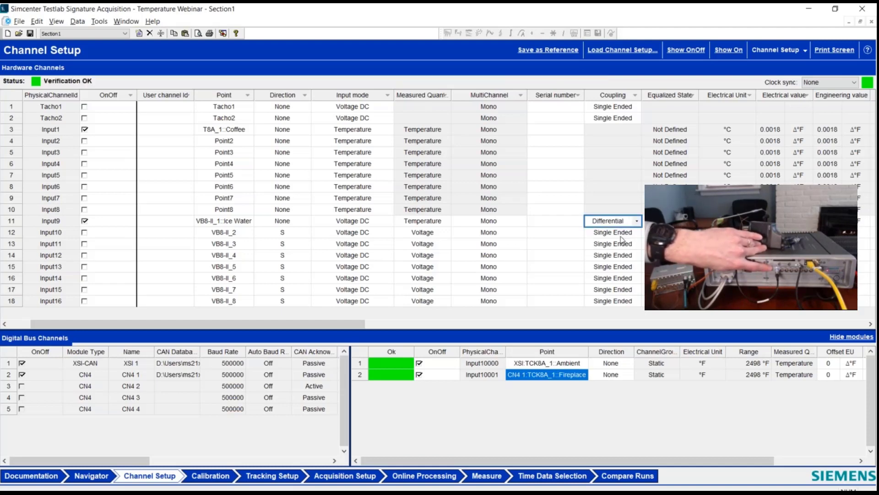
pyautogui.click(636, 221)
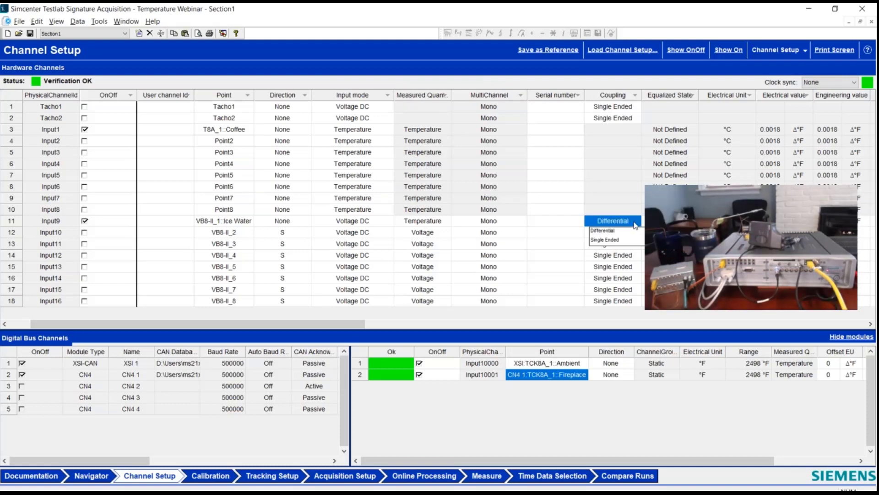
pyautogui.click(614, 241)
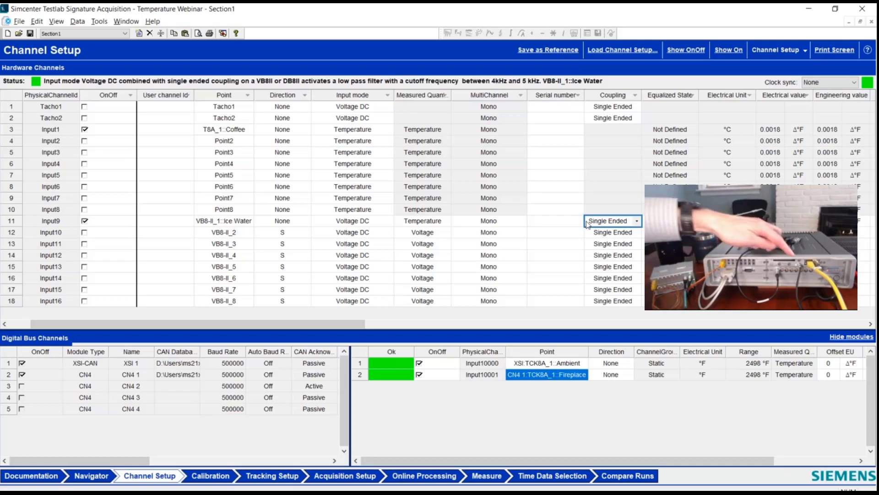
# - Open the CAN Settings and inspect the available CAN devices for bus 2 and bus 1, leaving both assignments as they are
pyautogui.click(773, 52)
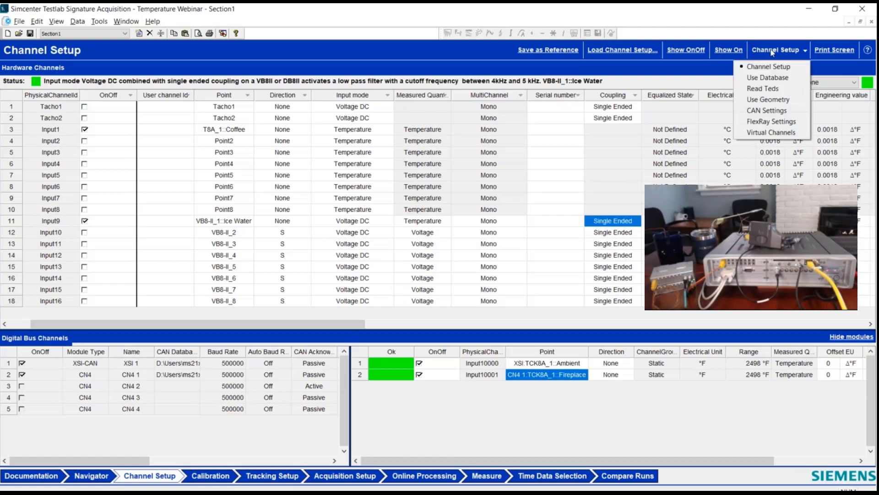
pyautogui.click(766, 112)
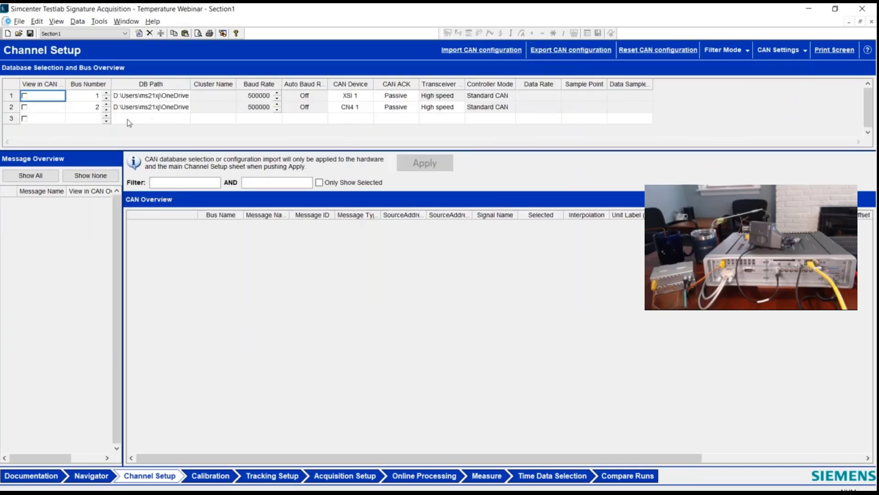
pyautogui.click(358, 106)
pyautogui.click(369, 107)
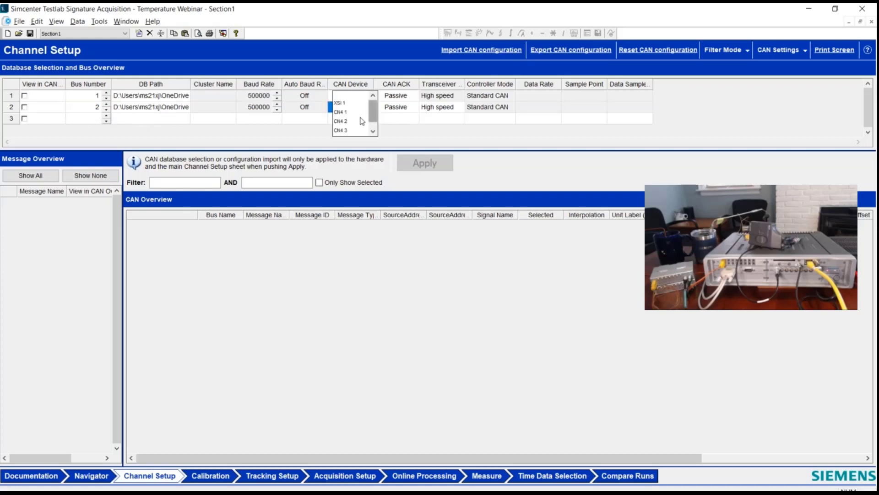
pyautogui.scroll(-1, 361, 120)
pyautogui.scroll(1, 372, 101)
pyautogui.click(369, 61)
pyautogui.click(353, 96)
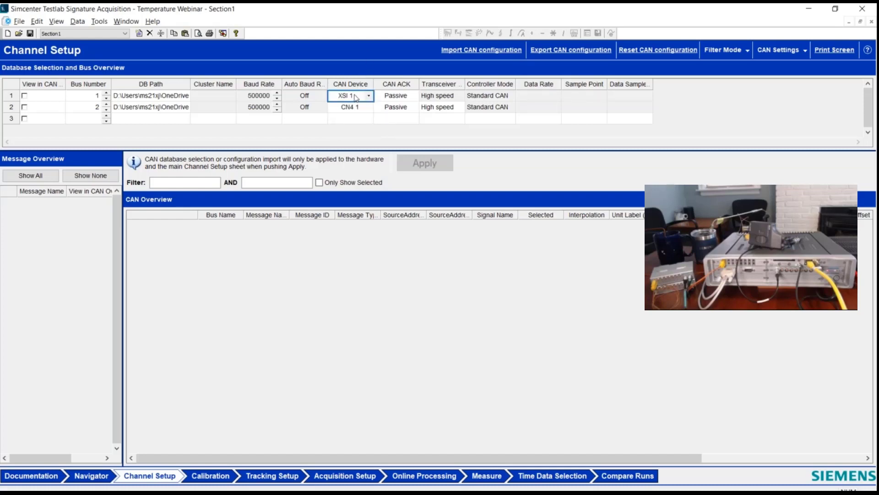
pyautogui.click(370, 97)
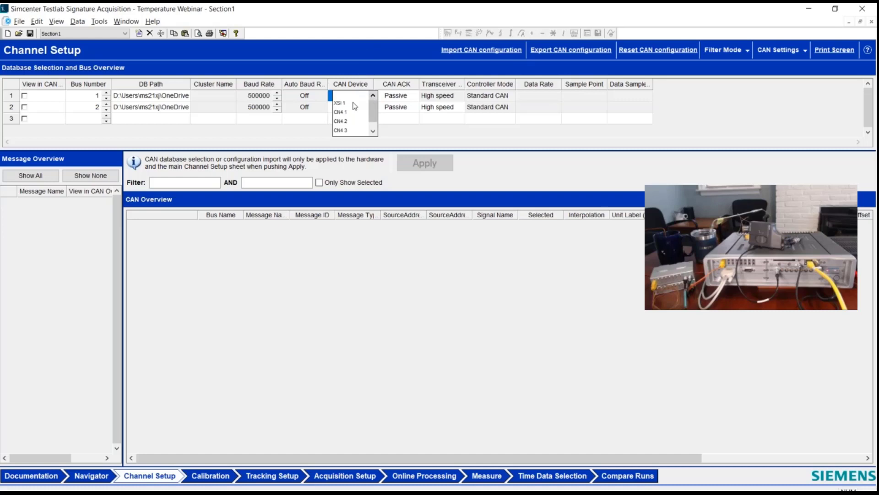
pyautogui.click(412, 136)
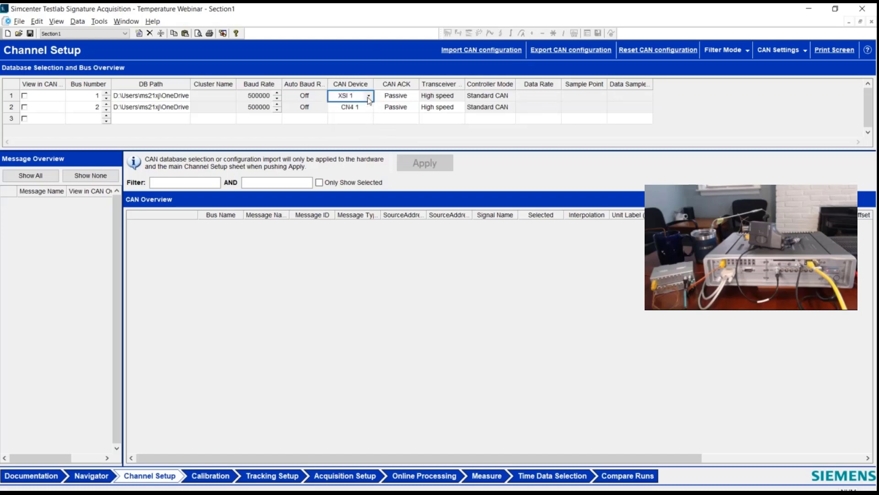
# - Browse the CAN database files for bus 1, locate TCK-8AB.dbc, and cancel without loading it
pyautogui.click(173, 97)
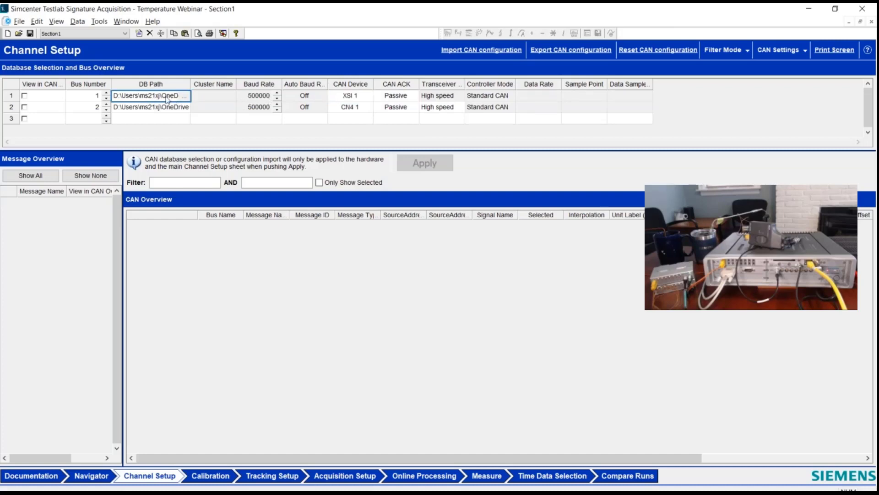
pyautogui.click(183, 96)
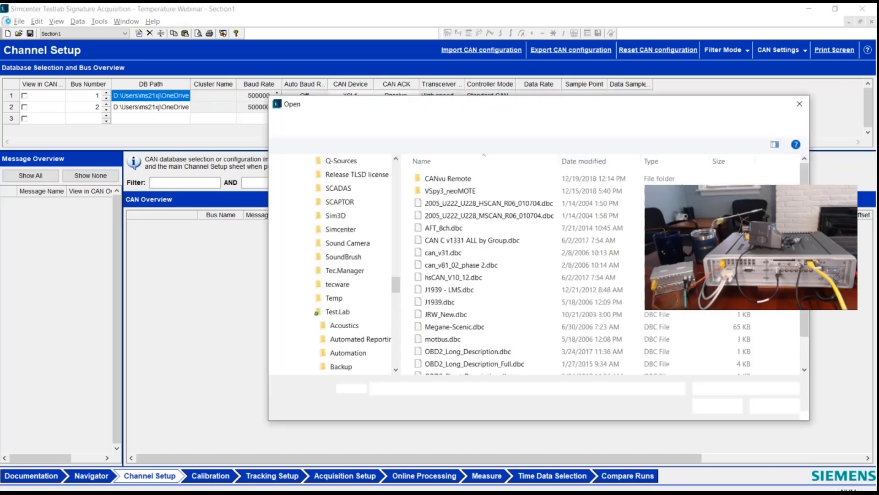
pyautogui.moveTo(411, 111); pyautogui.dragTo(339, 85)
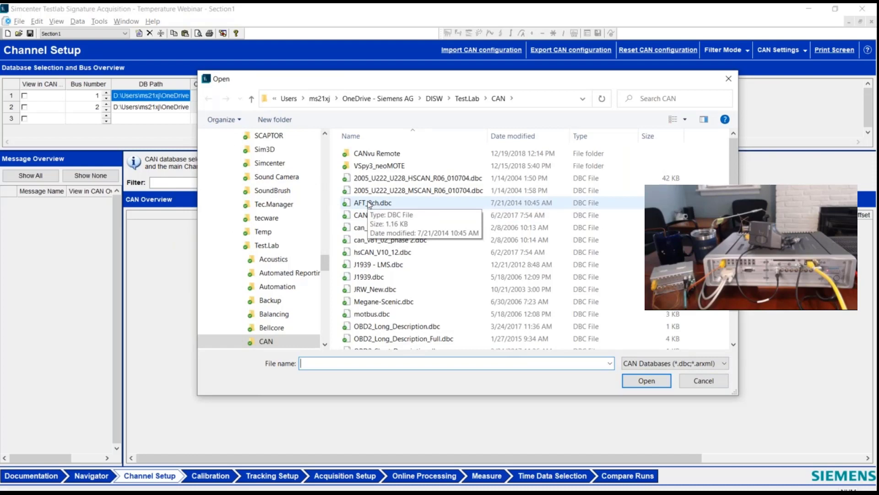
pyautogui.scroll(-1, 437, 251)
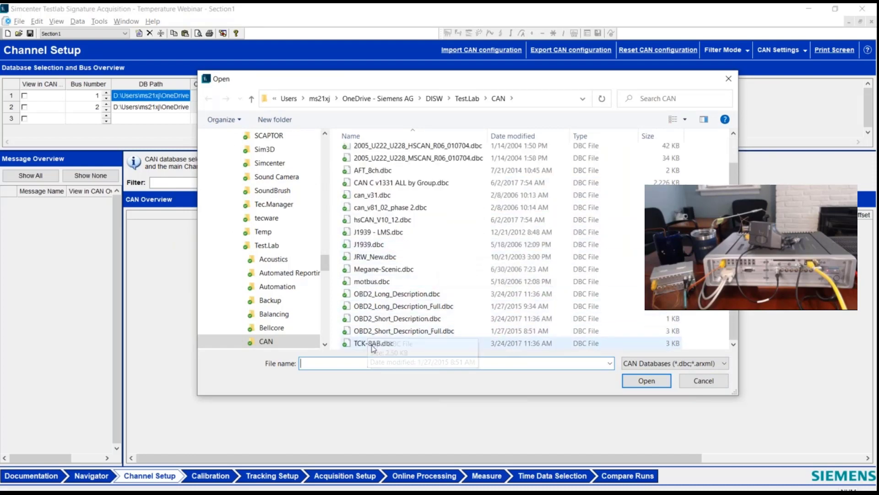
pyautogui.click(373, 347)
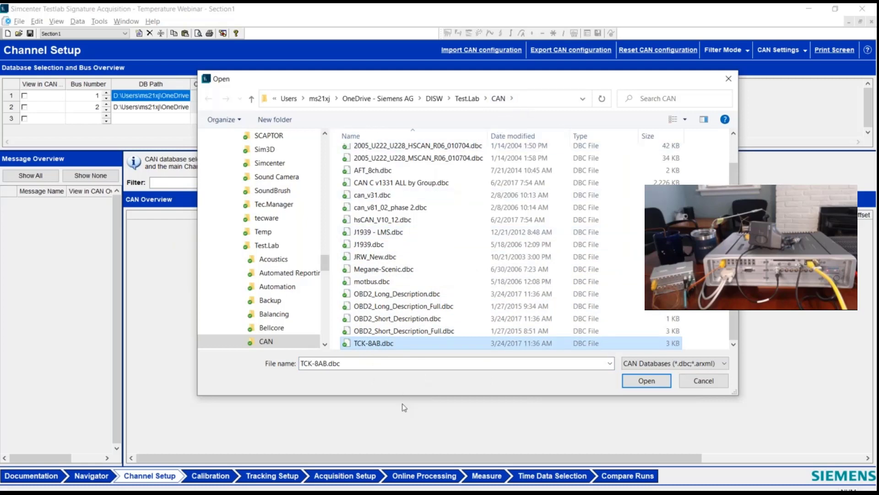
pyautogui.click(705, 382)
# - Display bus 1 with all of its messages in the CAN overview and highlight the message names
pyautogui.click(24, 96)
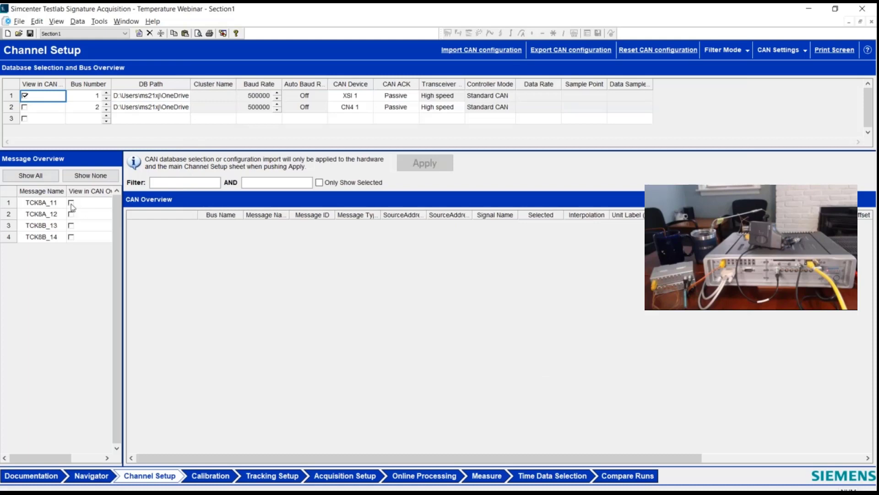
pyautogui.click(71, 203)
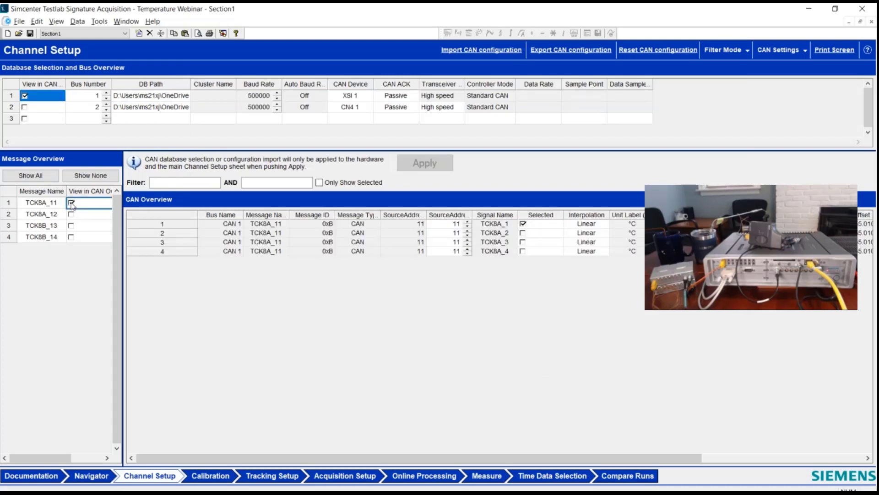
pyautogui.click(31, 176)
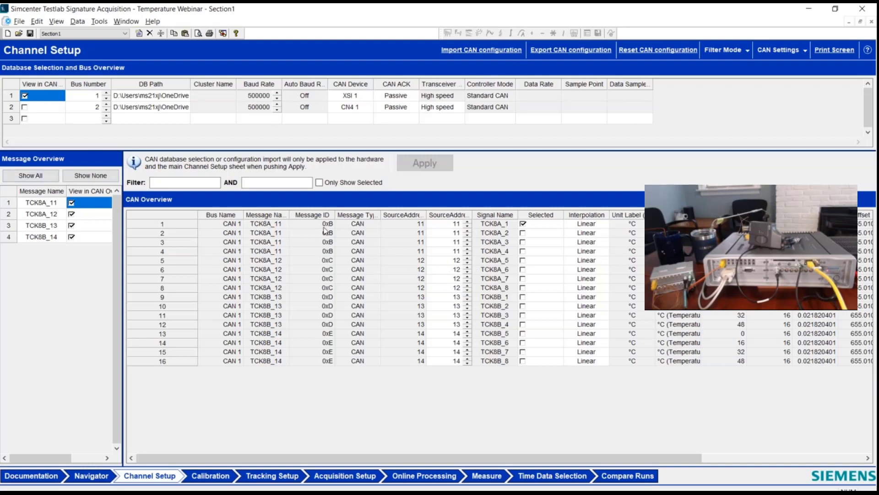
pyautogui.moveTo(273, 227); pyautogui.dragTo(274, 365)
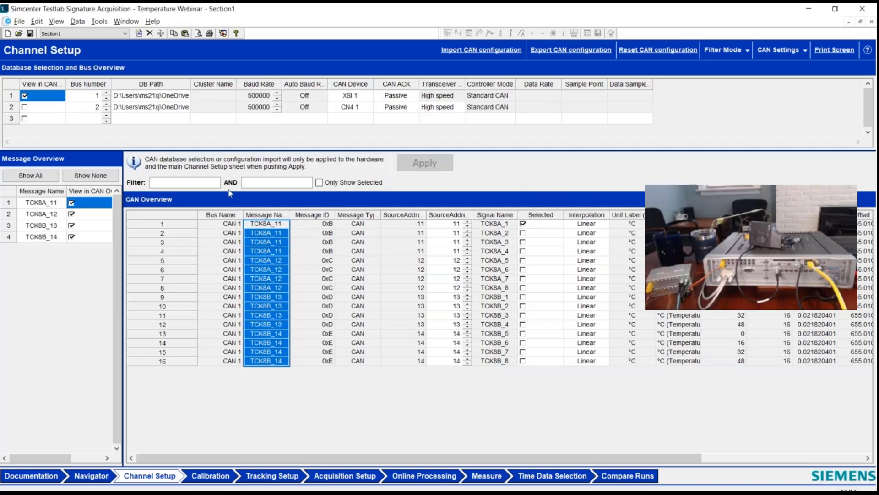
# - Inspect the interpolation options for the TCK8A_1 signal on bus 1, leaving the selection as it is
pyautogui.click(579, 224)
pyautogui.click(608, 226)
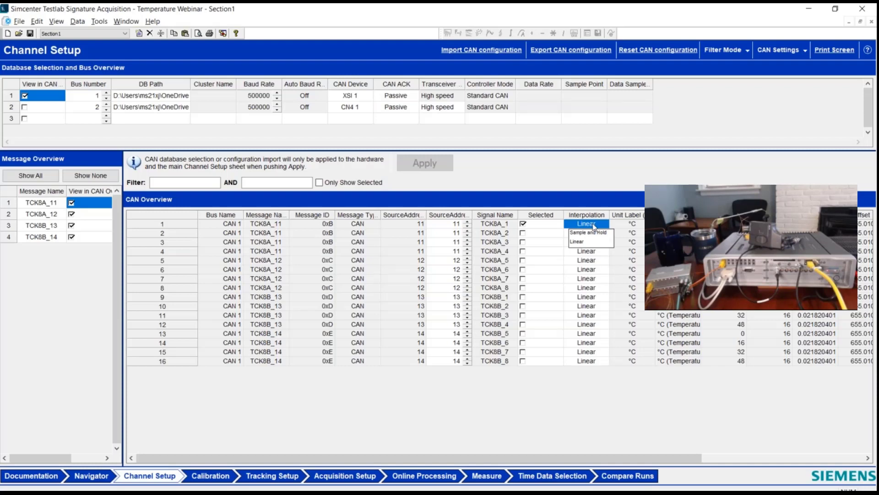
pyautogui.click(594, 225)
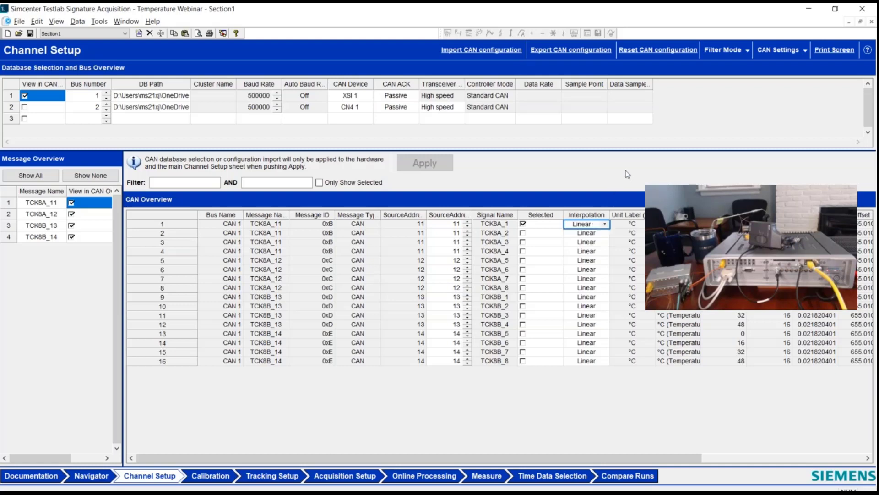
pyautogui.click(605, 225)
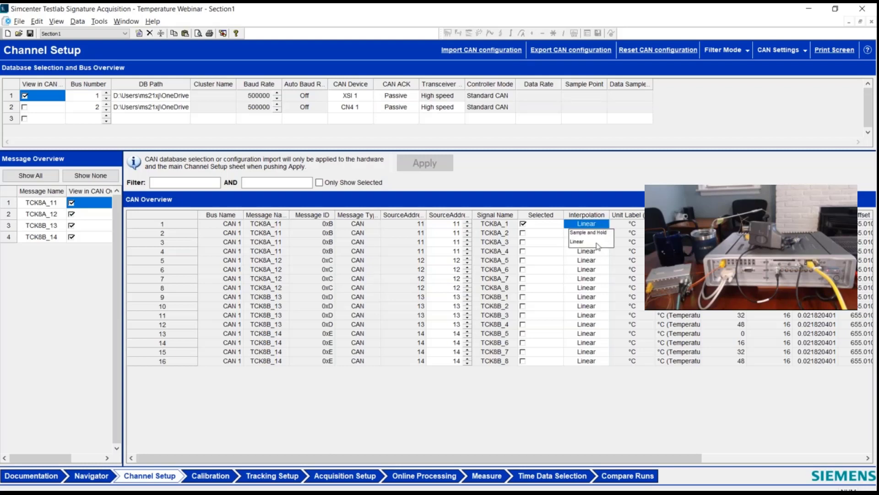
pyautogui.click(597, 180)
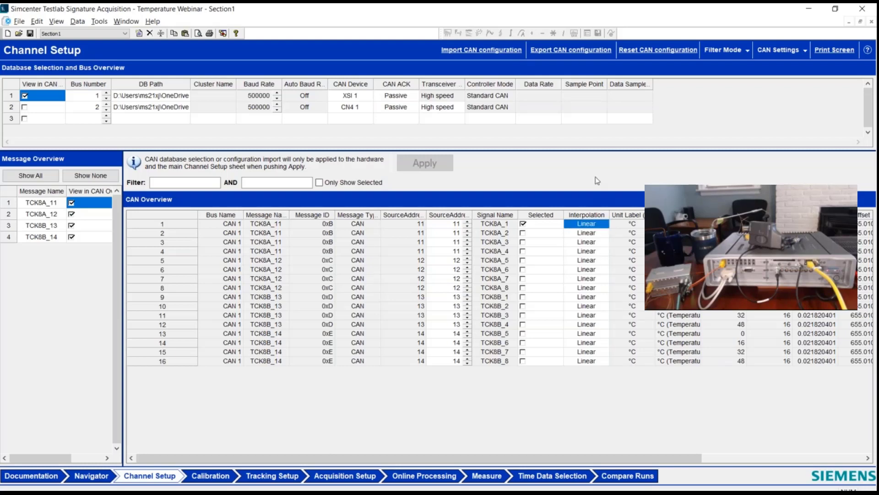
# - Show bus 2 instead of bus 1 in the CAN overview, check its bus assignment, and return to the main channel setup sheet
pyautogui.click(25, 107)
pyautogui.click(24, 95)
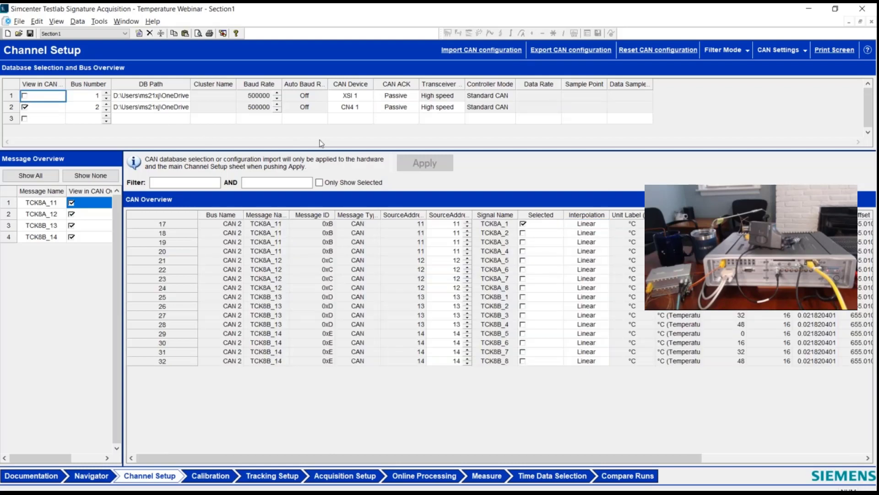
pyautogui.click(47, 109)
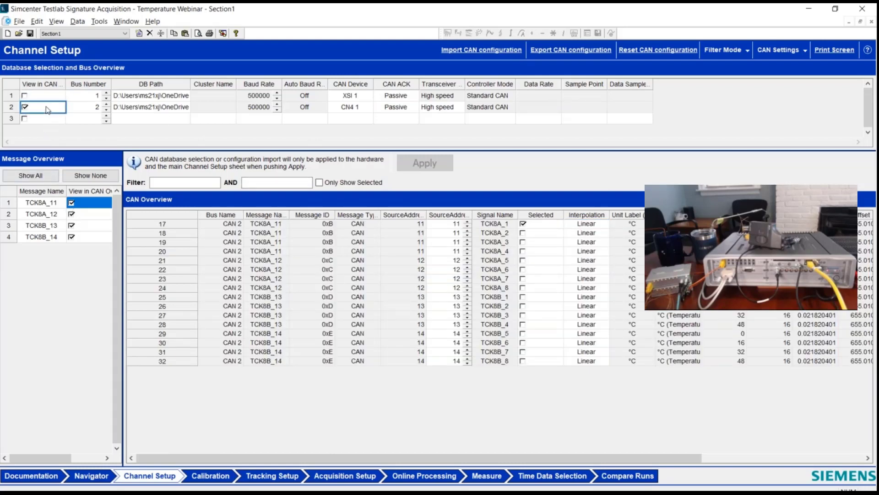
pyautogui.click(218, 224)
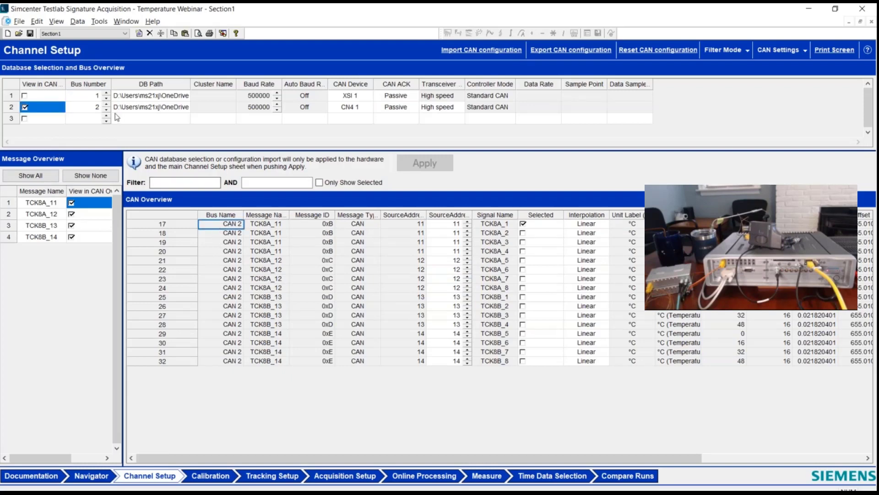
pyautogui.click(87, 109)
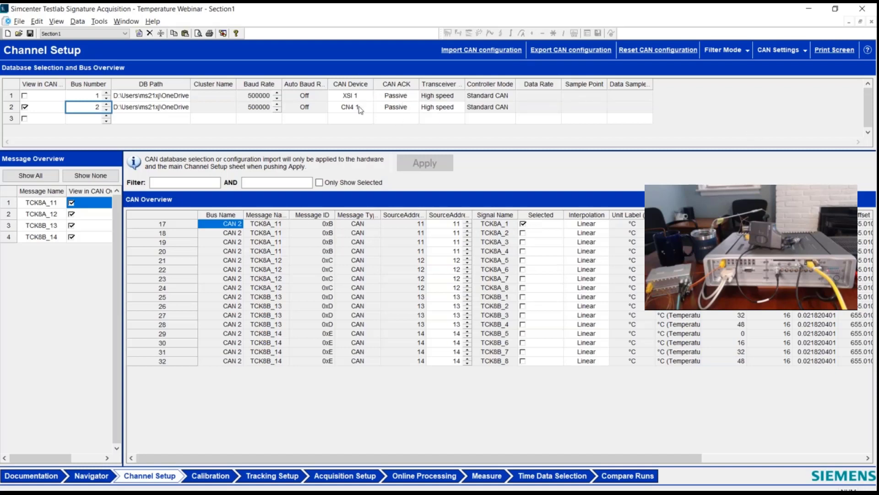
pyautogui.click(783, 50)
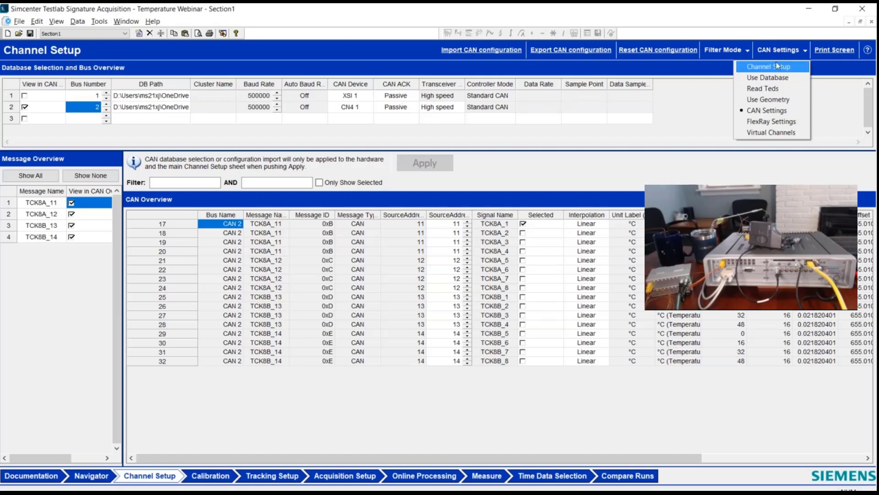
pyautogui.click(777, 66)
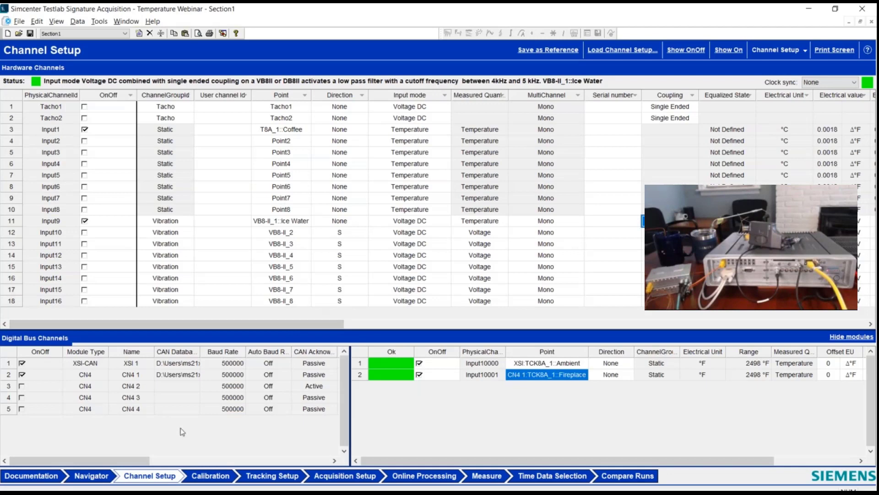
# - Check that CN4 1 and its Fireplace channel are enabled, and highlight the parts of the Ambient channel's point name without editing it
pyautogui.click(23, 376)
pyautogui.click(420, 377)
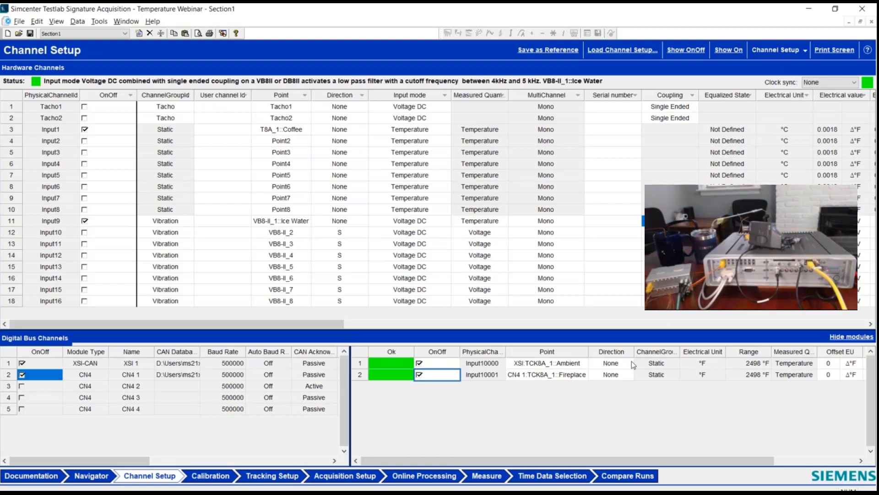
pyautogui.click(556, 366)
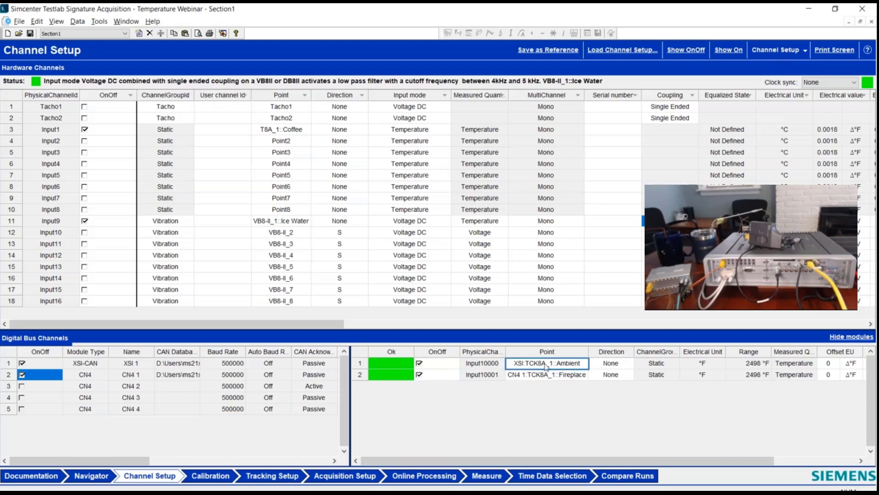
pyautogui.click(528, 361)
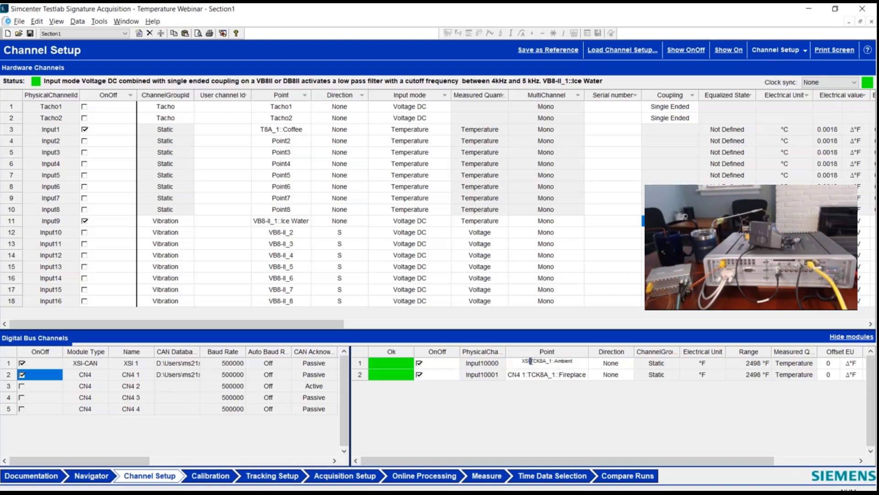
pyautogui.moveTo(522, 361); pyautogui.dragTo(552, 361)
pyautogui.click(564, 361)
pyautogui.write(':')
pyautogui.moveTo(577, 361); pyautogui.dragTo(557, 362)
pyautogui.click(489, 413)
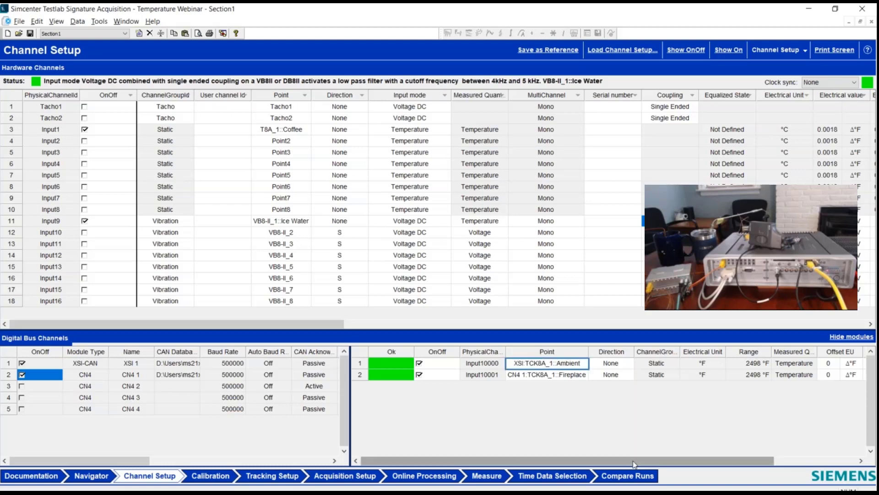
pyautogui.moveTo(635, 463); pyautogui.dragTo(548, 420)
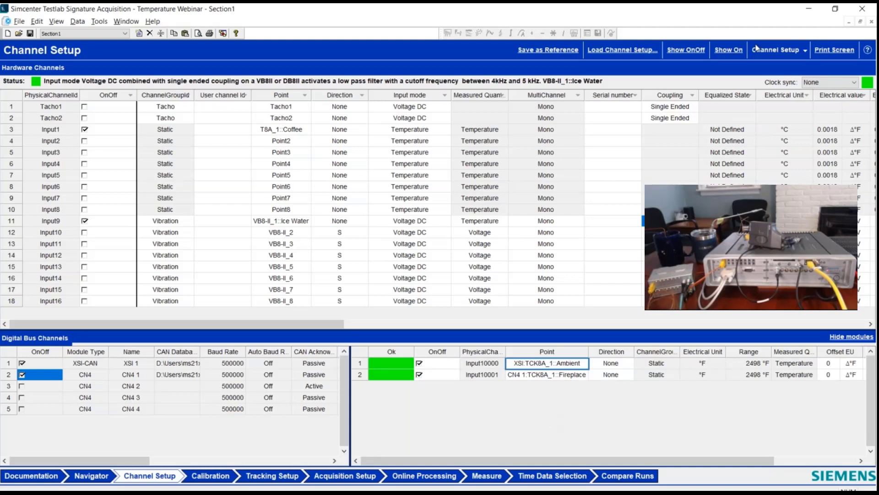
# - Show only the active hardware channels and switch off the Input9 Ice Water channel
pyautogui.click(729, 50)
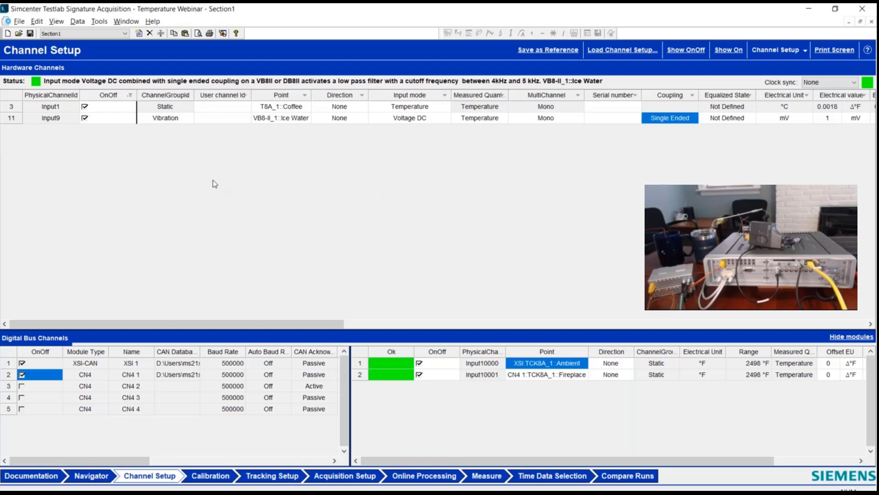
pyautogui.click(85, 118)
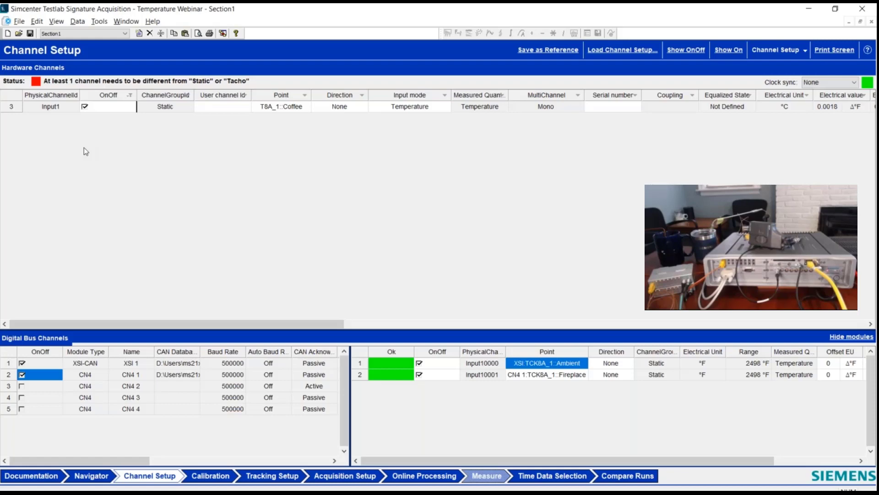
pyautogui.click(170, 110)
# - Switch Input9 back on from the full channel list and filter the list to the active channels
pyautogui.click(692, 51)
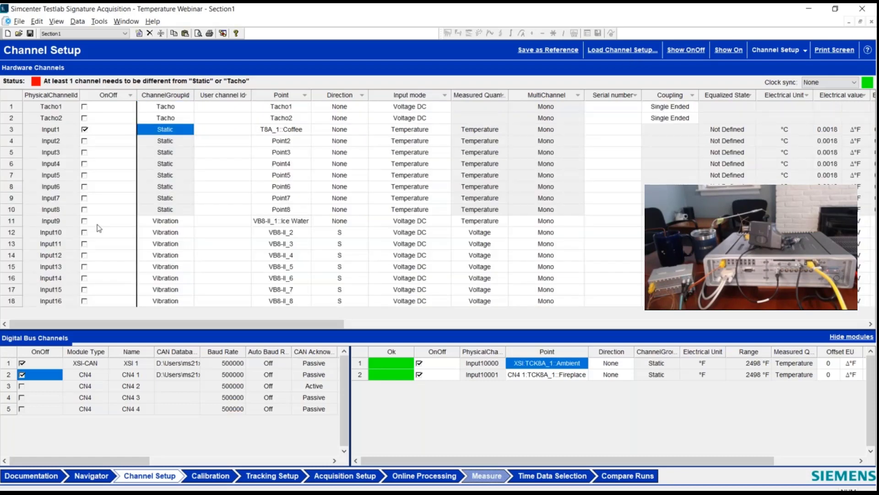
pyautogui.click(85, 223)
pyautogui.click(85, 221)
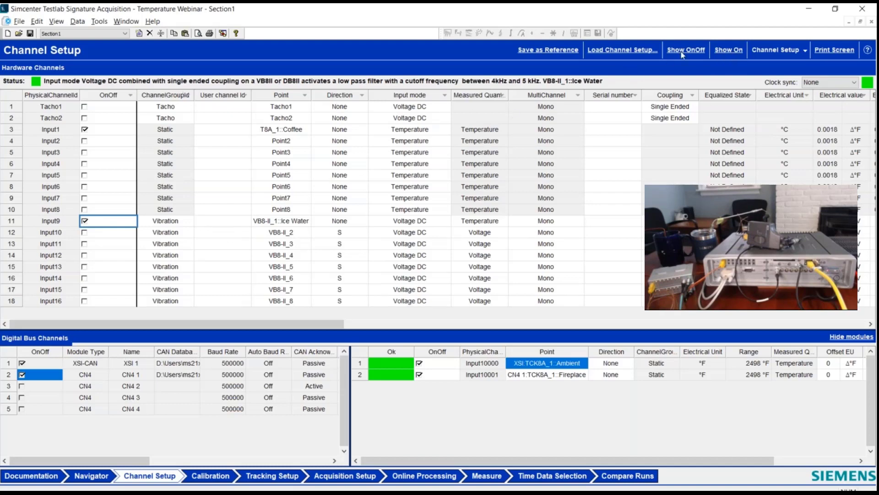
pyautogui.click(730, 50)
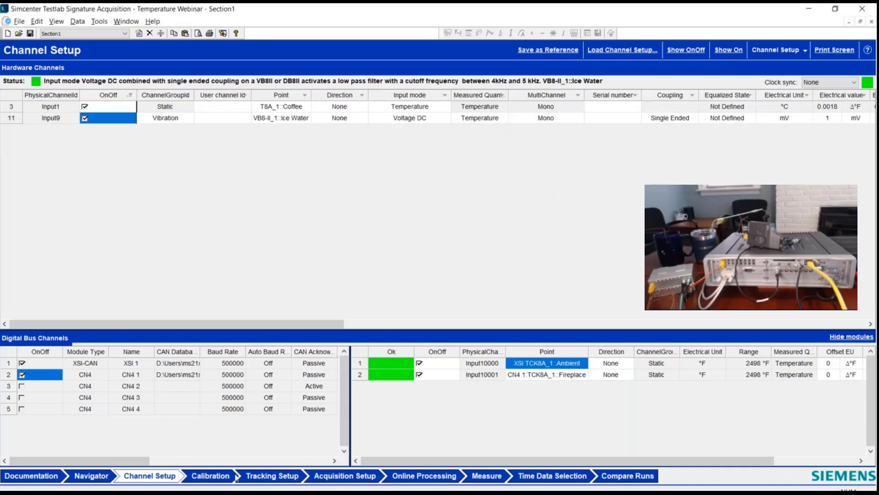
# - Enter expected values of 32 °F and 212 °F in DC Calibration for the VB8-II_1 Ice Water channel
pyautogui.click(207, 476)
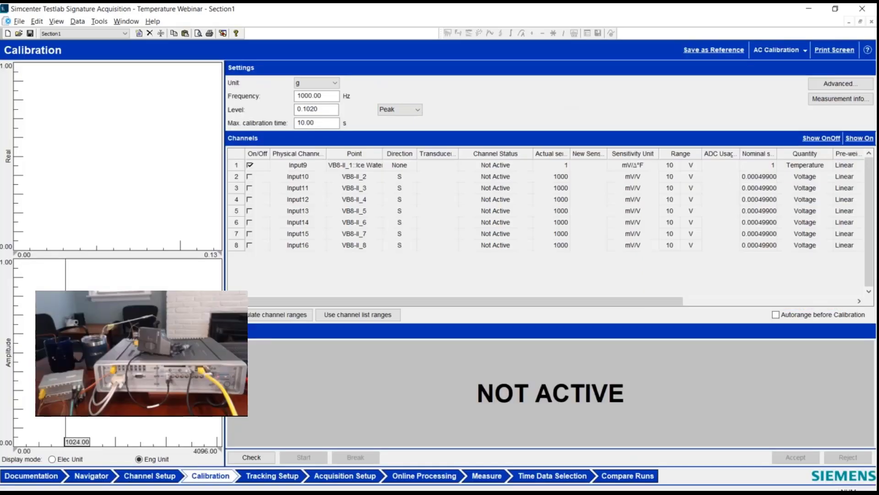
pyautogui.click(782, 51)
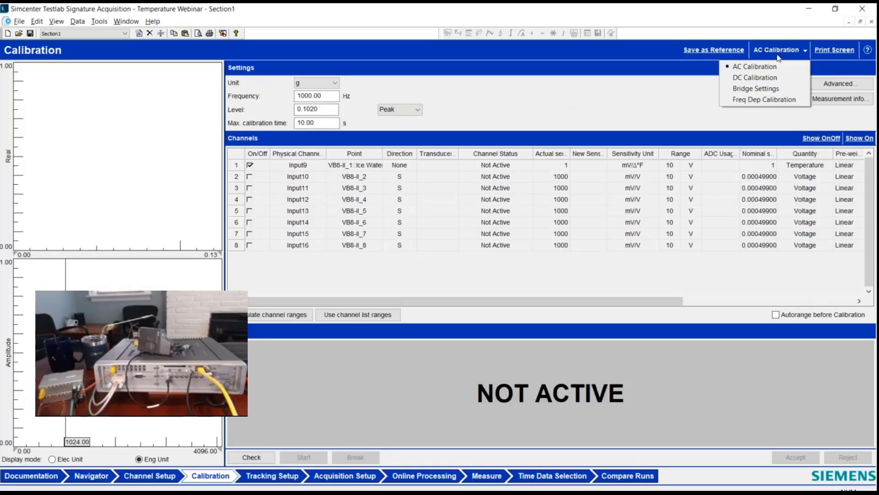
pyautogui.click(764, 79)
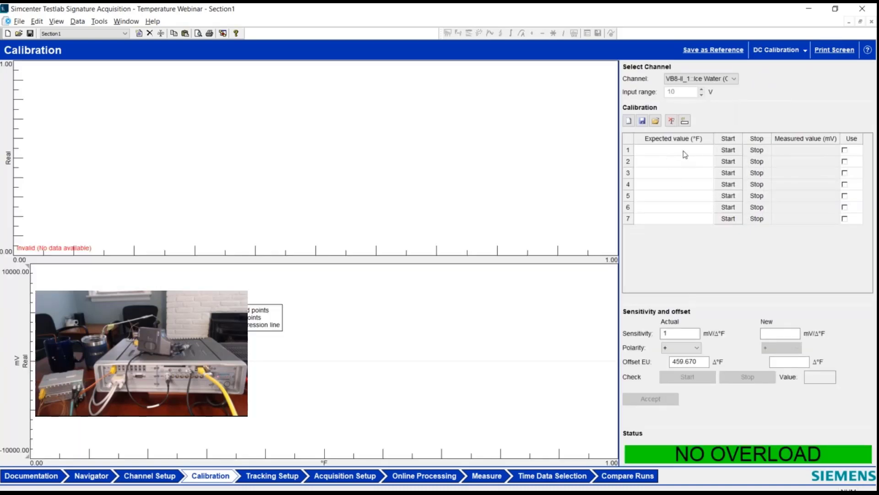
pyautogui.click(685, 152)
pyautogui.write('32')
pyautogui.click(692, 162)
pyautogui.write('212')
pyautogui.click(712, 150)
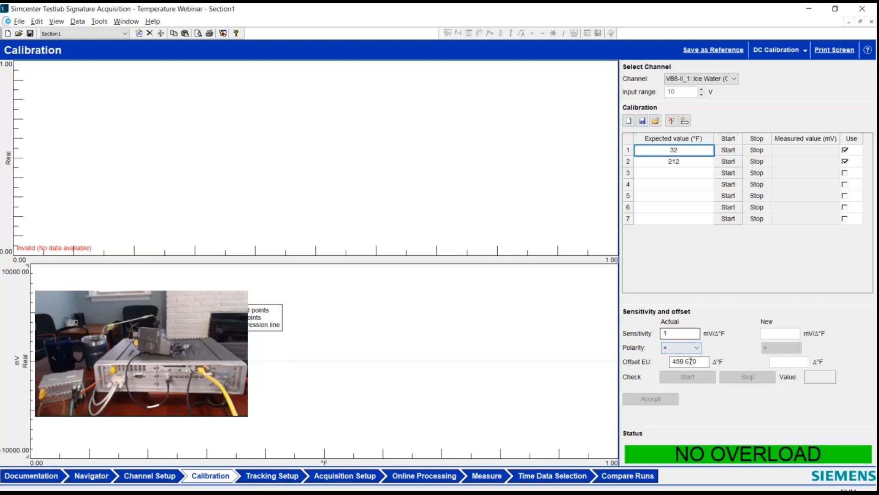
# - Inspect the actual sensitivity and the selectable DC calibration channels, and return to AC Calibration
pyautogui.doubleClick(688, 333)
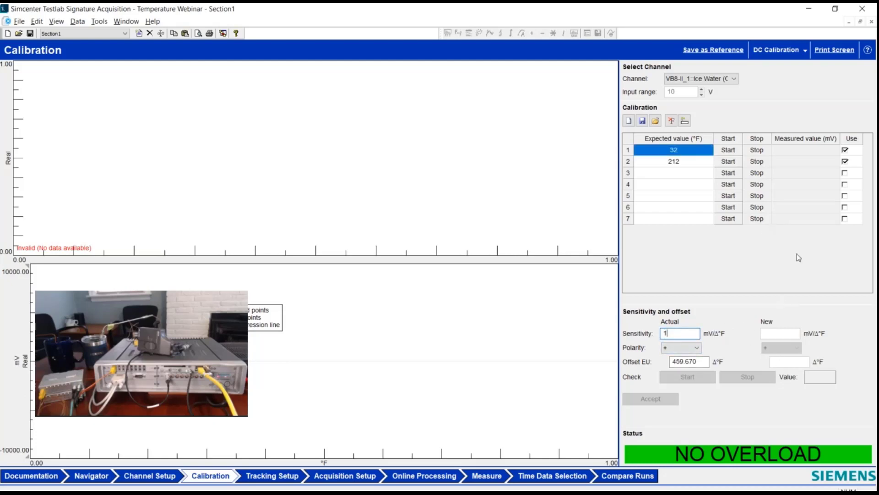
pyautogui.click(732, 79)
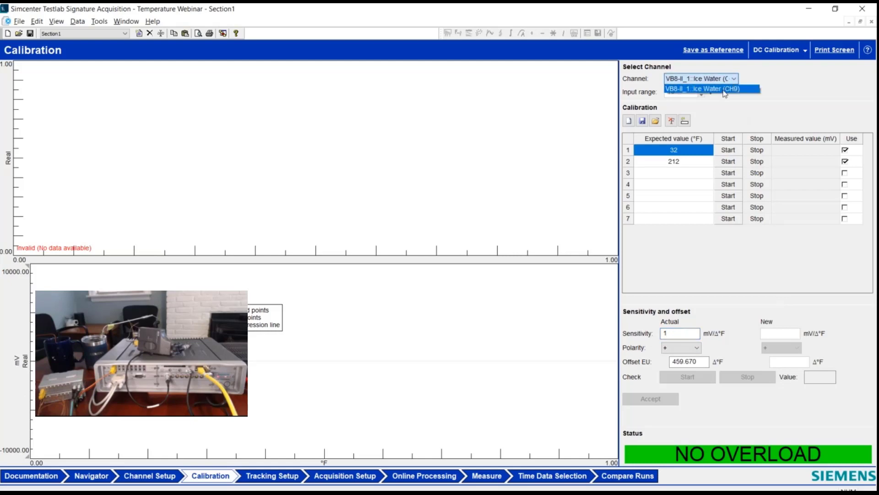
pyautogui.click(724, 90)
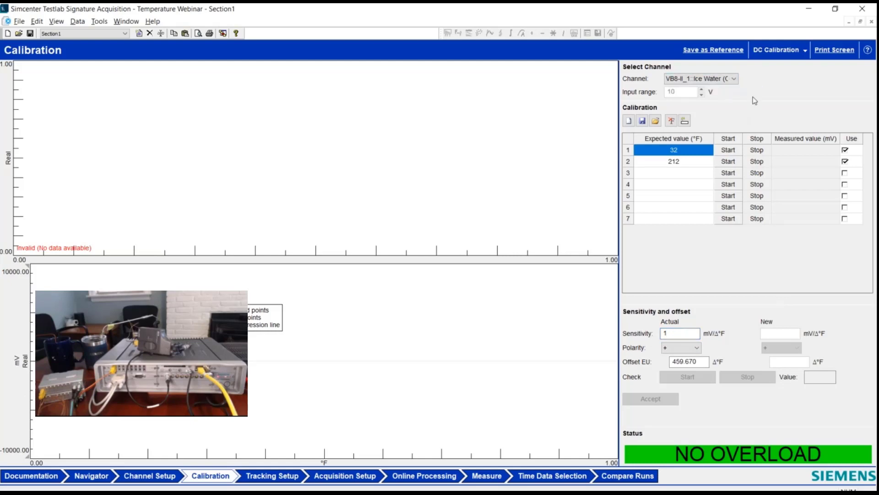
pyautogui.click(783, 50)
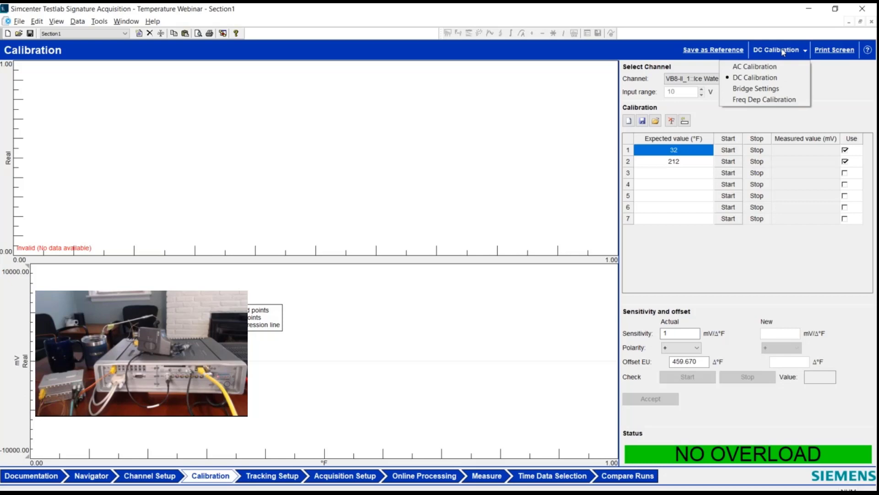
pyautogui.click(760, 68)
# - Bring up the JRW_FrontBack 1 time display in the Measure worksheet and arm the measurement
pyautogui.click(486, 477)
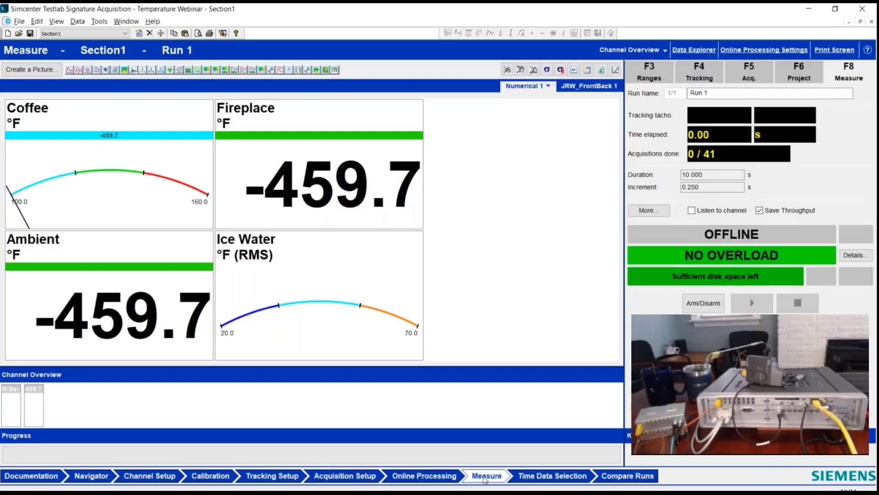
pyautogui.click(595, 87)
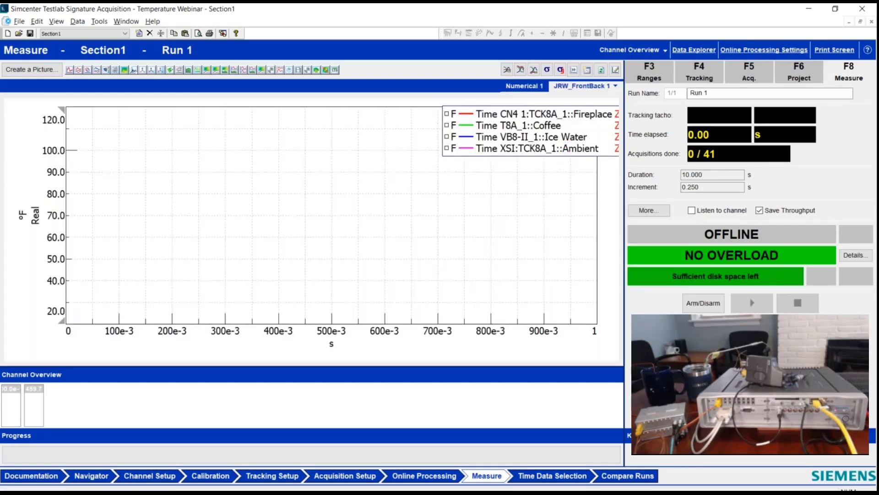
pyautogui.click(705, 303)
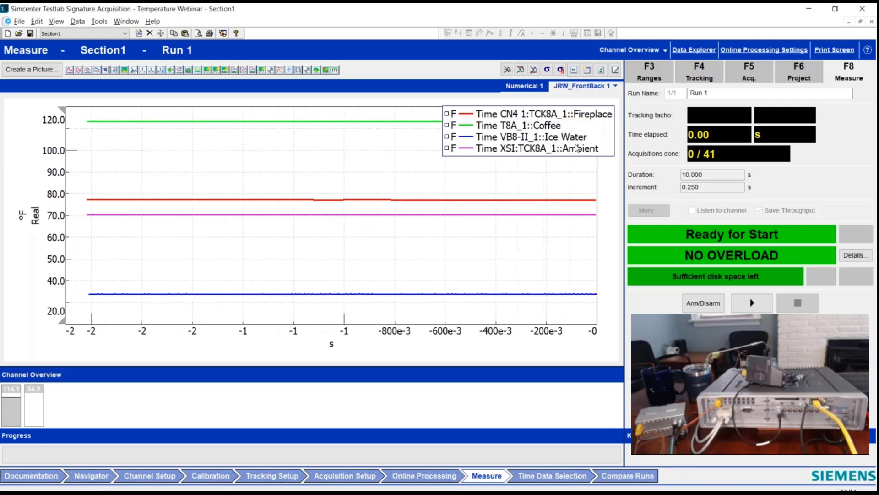
# - Show the Numerical 1 display, and look through the picture templates and the Data Explorer without adding anything
pyautogui.click(521, 89)
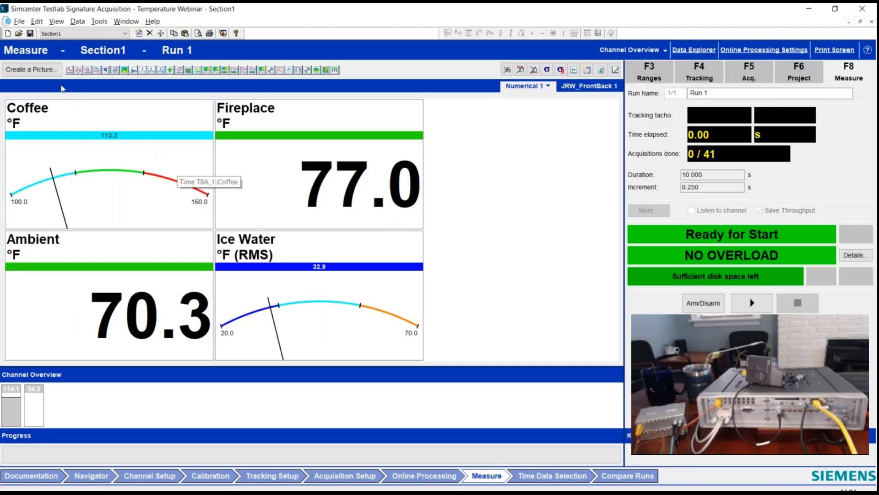
pyautogui.click(43, 70)
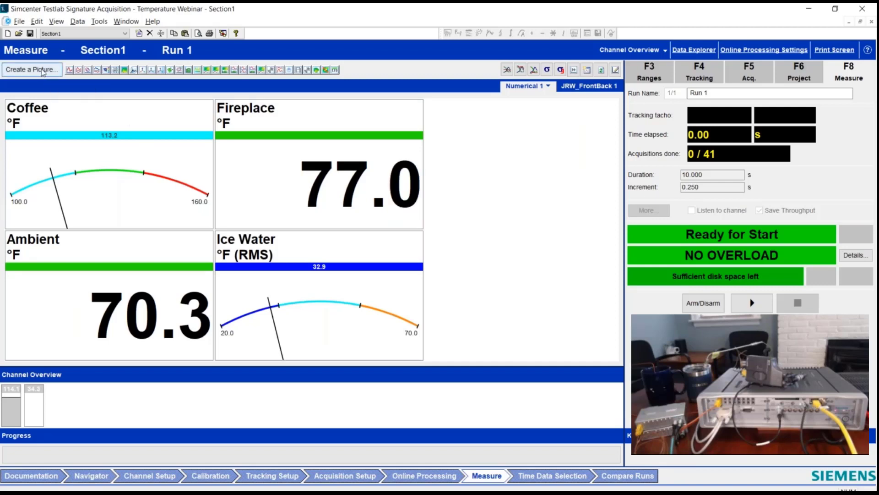
pyautogui.moveTo(524, 165); pyautogui.dragTo(511, 303)
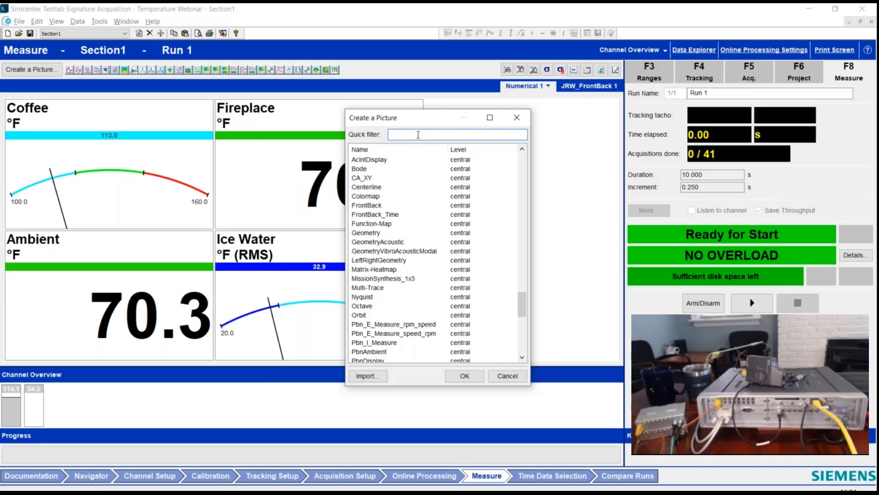
pyautogui.click(508, 376)
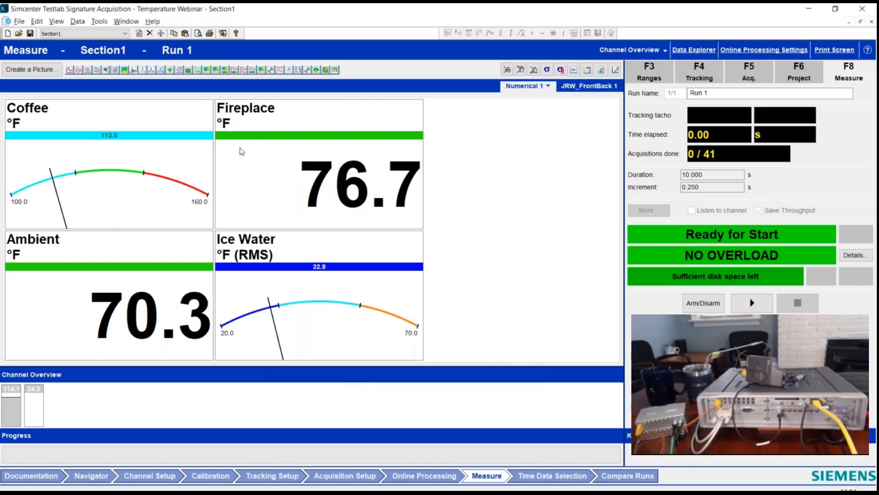
pyautogui.click(223, 33)
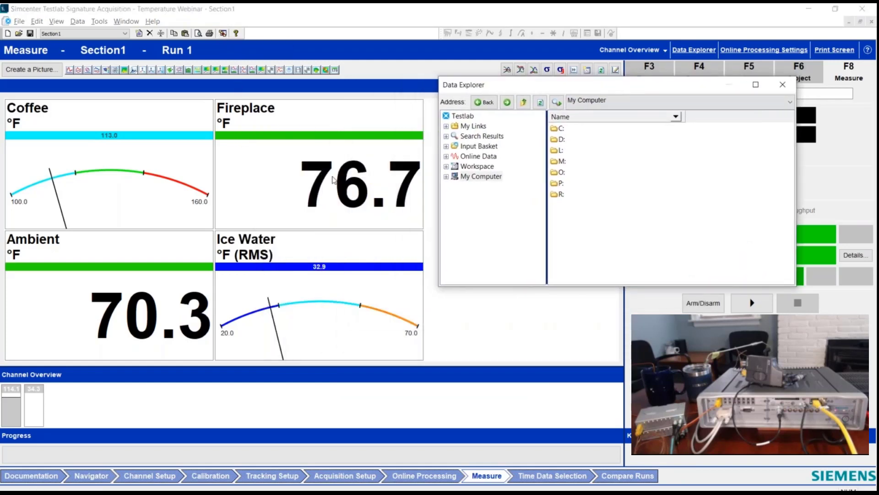
pyautogui.click(782, 84)
# - Switch the Coffee display to numerical and back to gauge
pyautogui.rightClick(131, 143)
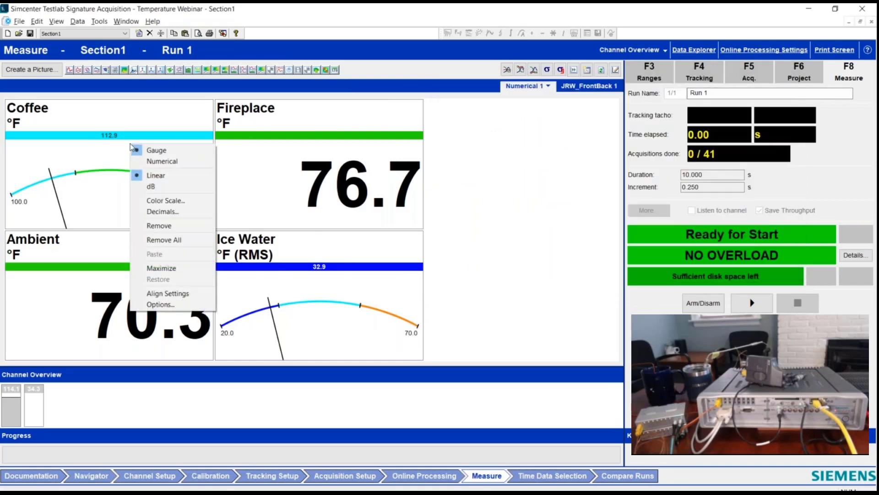
pyautogui.click(165, 161)
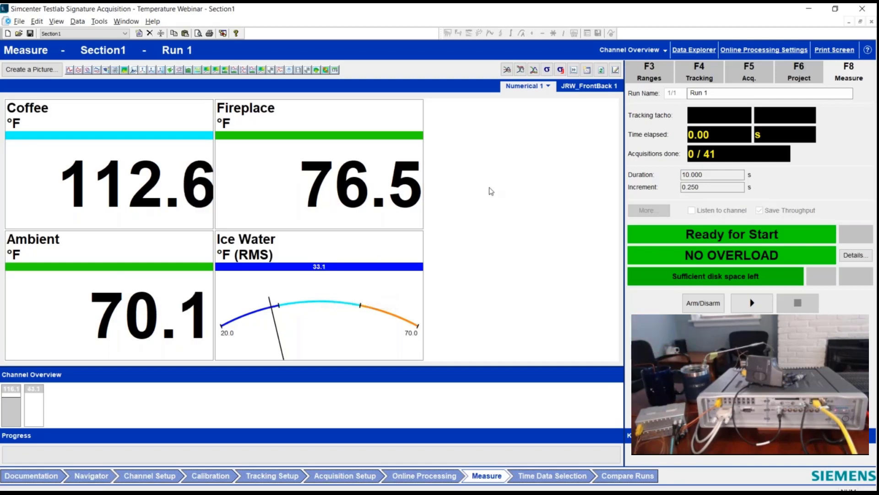
pyautogui.rightClick(138, 150)
pyautogui.click(182, 158)
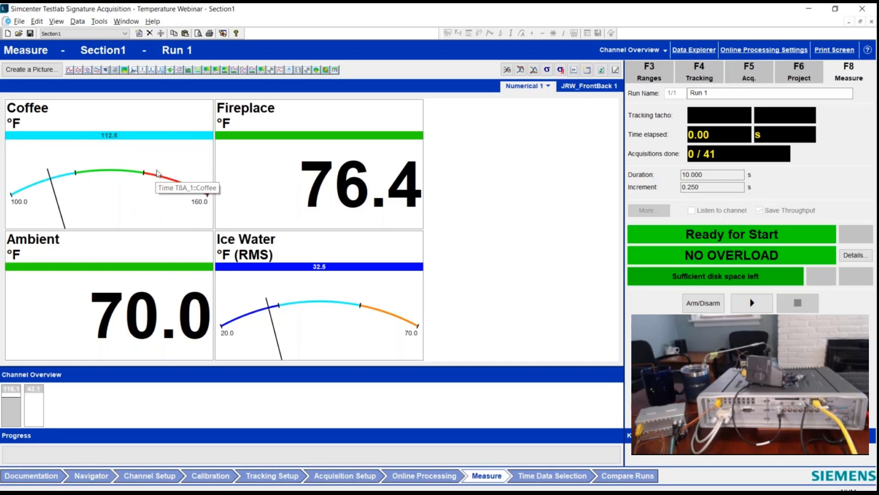
# - Inspect the maximum, minimum and warning limits in the Coffee gauge's color scale and close it without changing them
pyautogui.rightClick(120, 151)
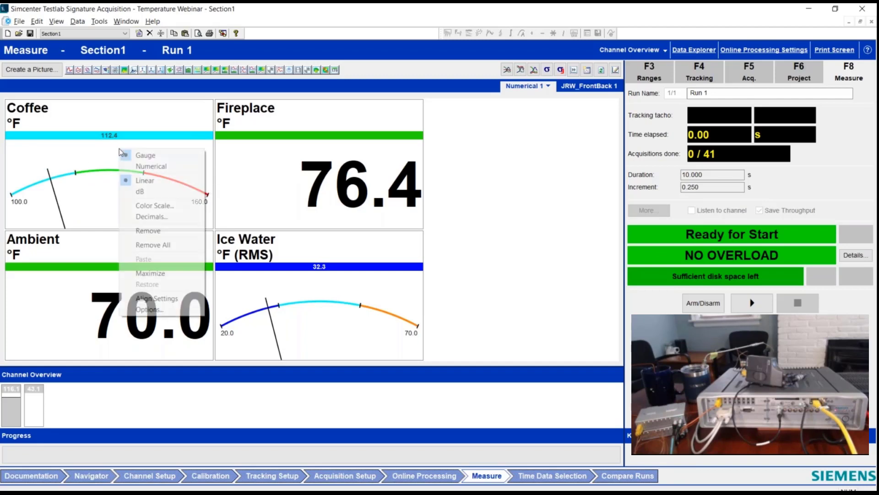
pyautogui.click(158, 206)
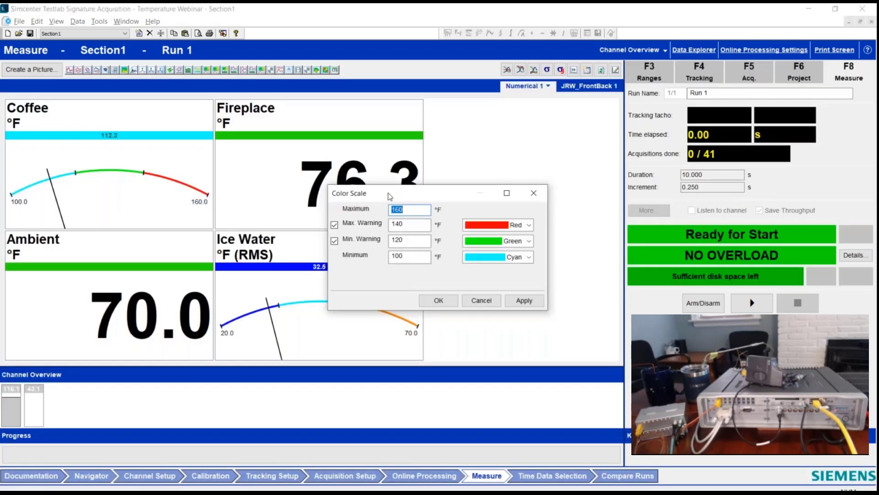
pyautogui.moveTo(375, 196); pyautogui.dragTo(339, 140)
pyautogui.click(360, 183)
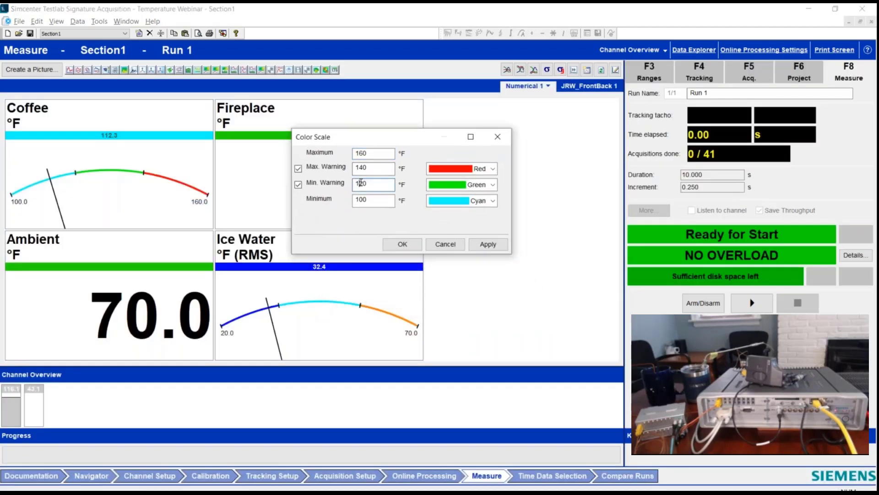
pyautogui.doubleClick(362, 168)
pyautogui.doubleClick(364, 184)
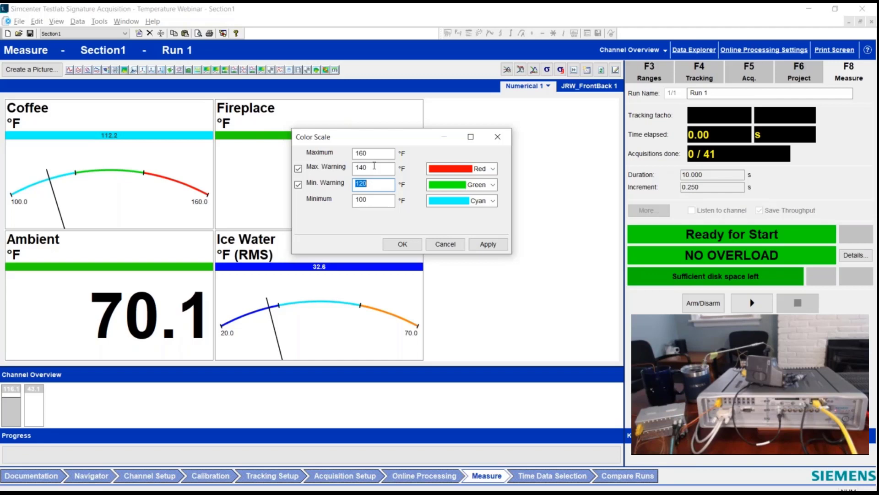
pyautogui.hotkey('shift', 'Tab')
pyautogui.hotkey('shift', 'Tab')
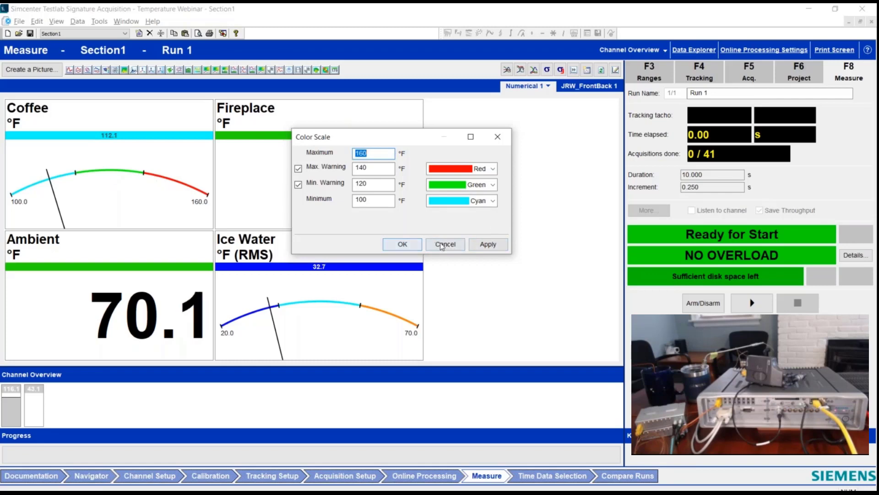
pyautogui.click(402, 243)
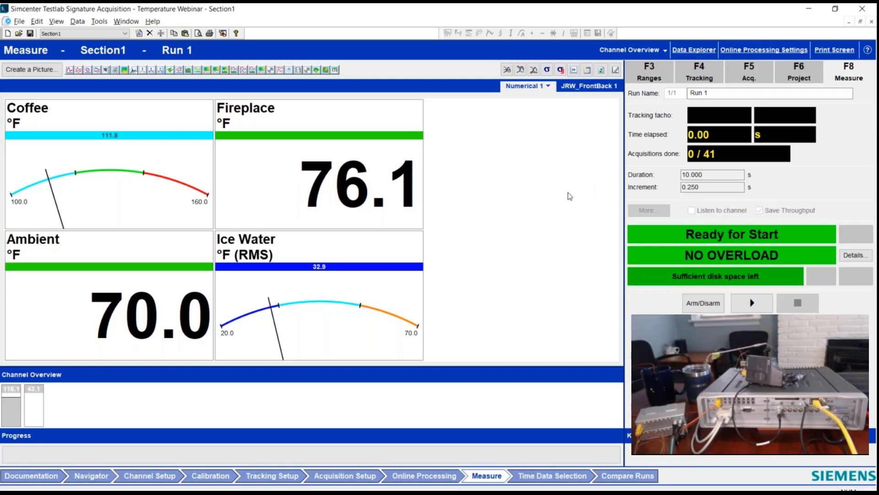
# - Record Run 1 for the full 10 s, keep the run, and disarm the measurement
pyautogui.click(756, 303)
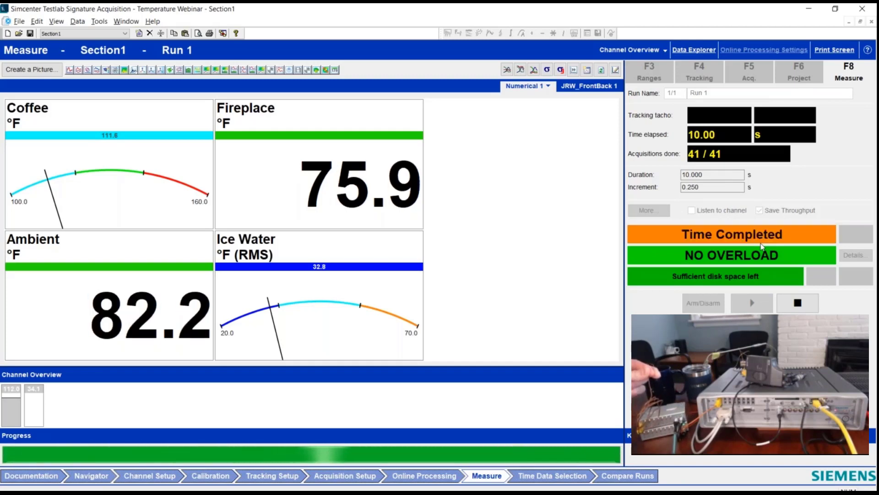
pyautogui.click(802, 311)
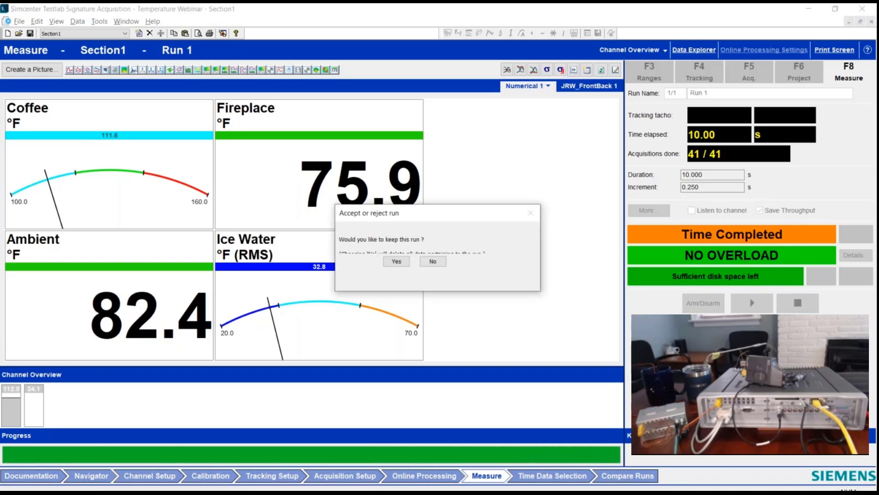
pyautogui.click(395, 261)
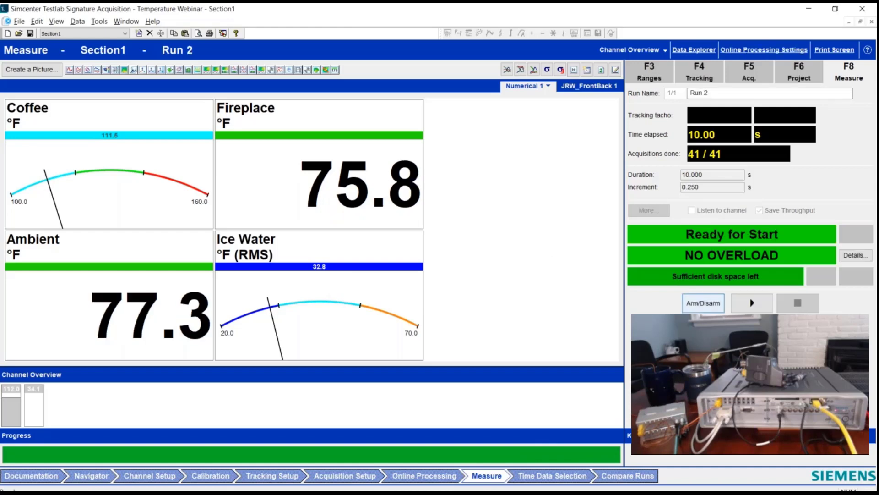
pyautogui.click(703, 303)
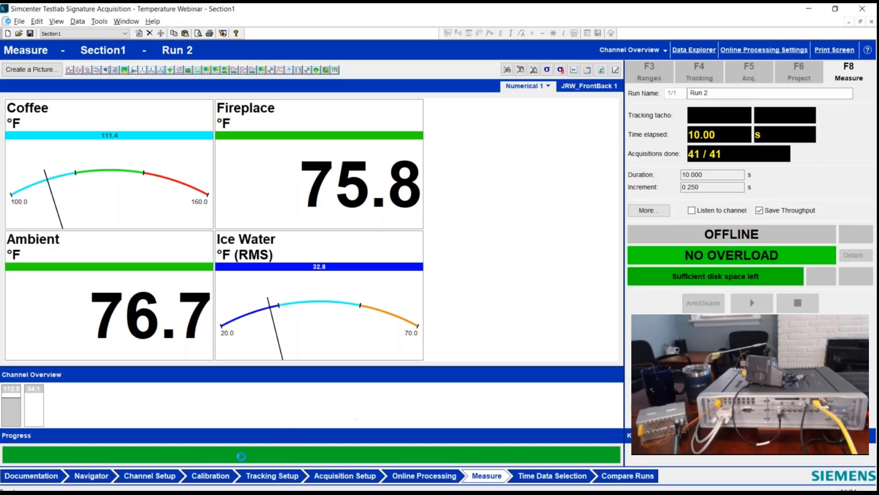
# - Plot all four Throughput channels of Run 1 from Section1 together in a new front/back display in the Navigator
pyautogui.click(91, 476)
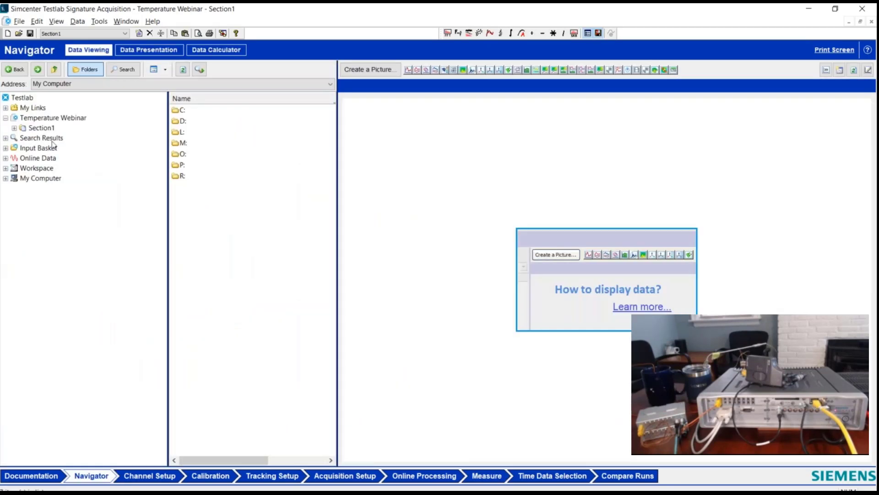
pyautogui.doubleClick(46, 131)
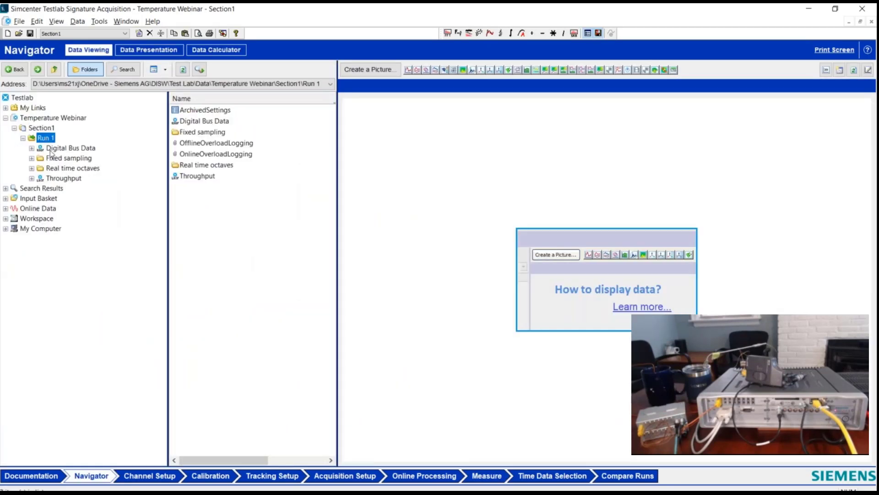
pyautogui.click(67, 179)
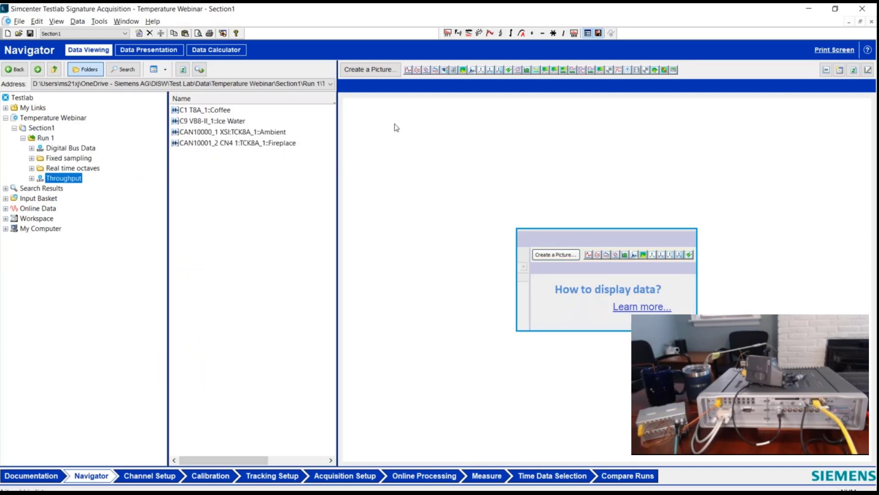
pyautogui.click(409, 71)
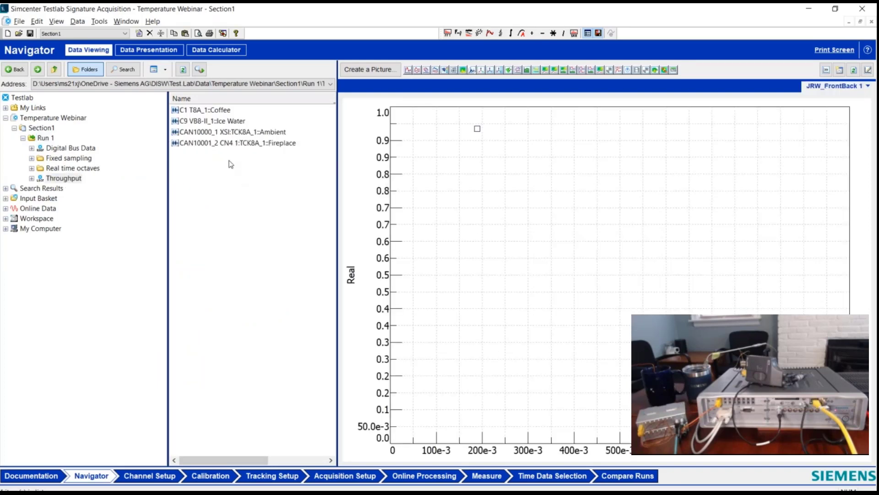
pyautogui.hotkey('ctrl', 'a')
pyautogui.moveTo(226, 155); pyautogui.dragTo(431, 243)
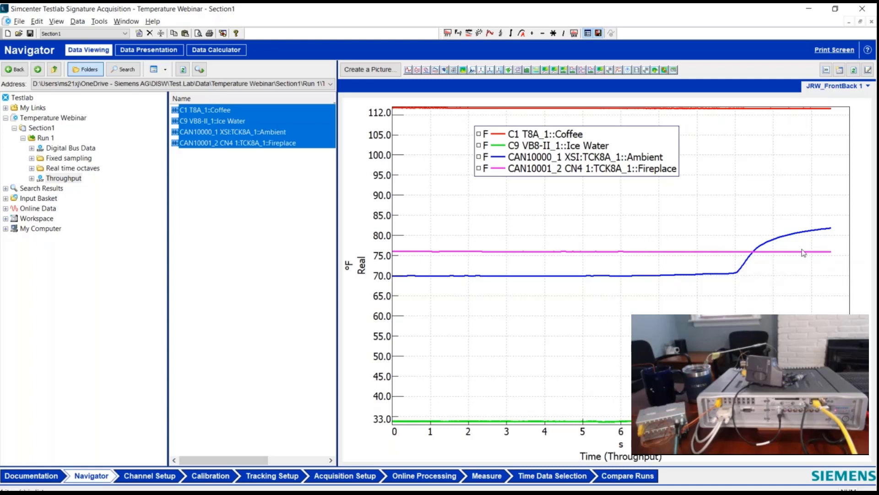
# - Add a vertical cursor to the throughput plot, place it at about 4.57 s, and move its value table clear of the curves' center below the legend
pyautogui.rightClick(515, 211)
pyautogui.moveTo(590, 219)
pyautogui.click(673, 220)
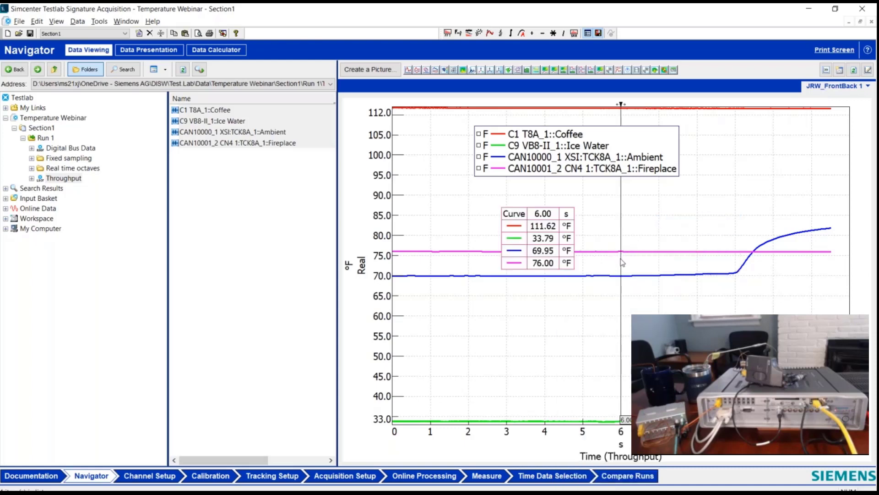
pyautogui.moveTo(622, 262); pyautogui.dragTo(634, 284)
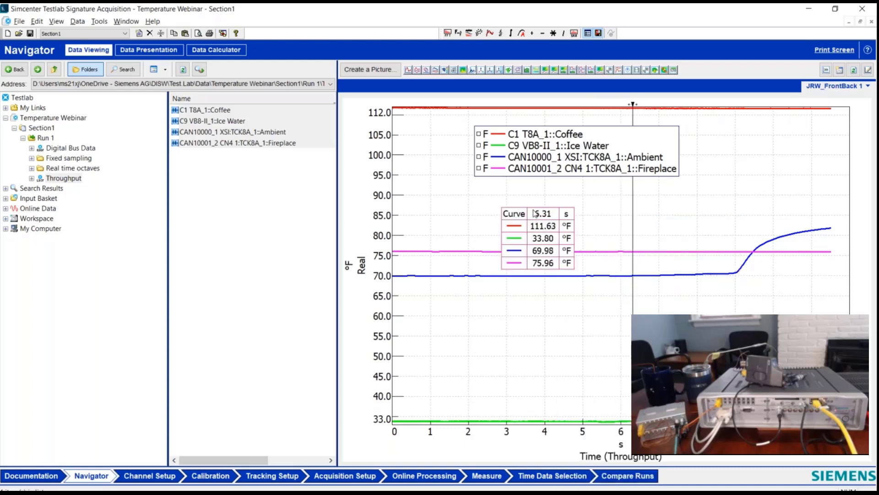
pyautogui.moveTo(534, 216); pyautogui.dragTo(443, 193)
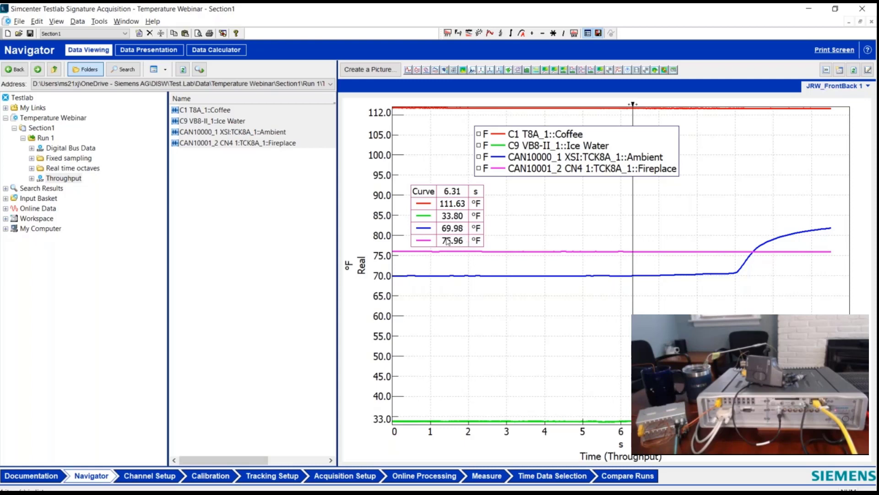
pyautogui.moveTo(635, 220); pyautogui.dragTo(568, 226)
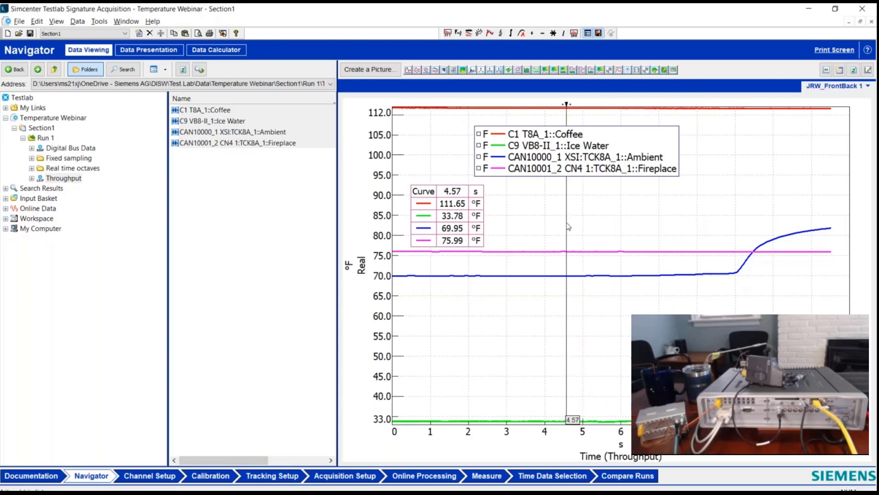